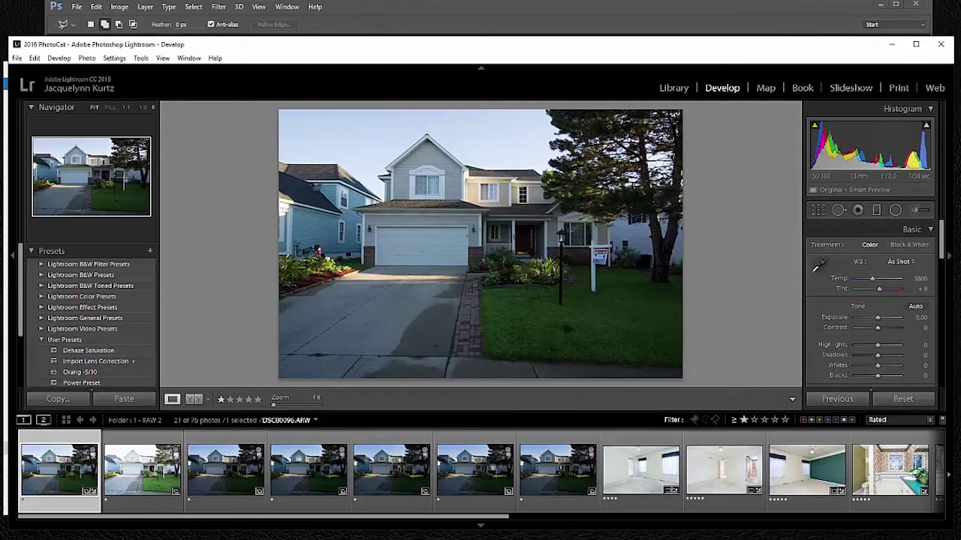
Browse through the bracketed front-of-house exposures to compare their lighting, ending on the bright DSC00097 shot
key(Right)
key(Right)
key(Right)
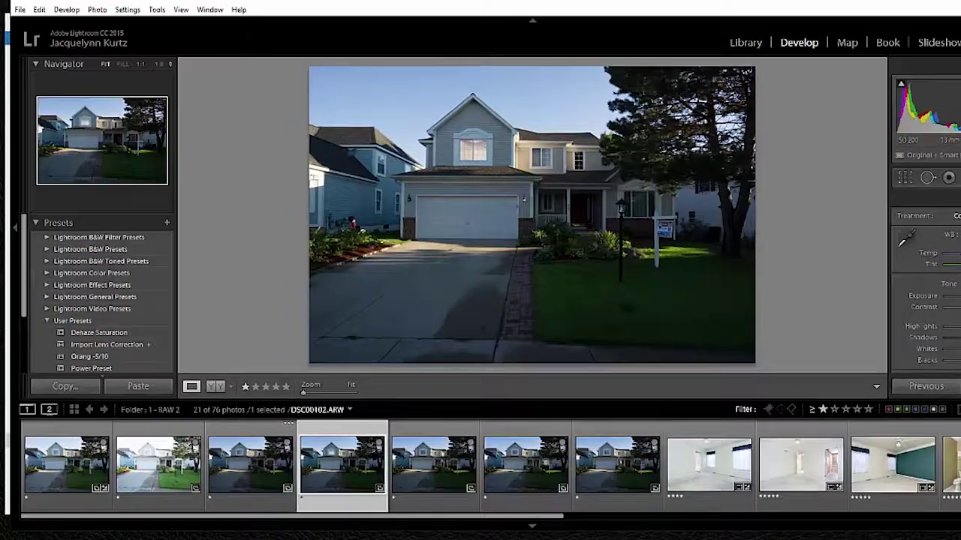
key(Right)
key(Right)
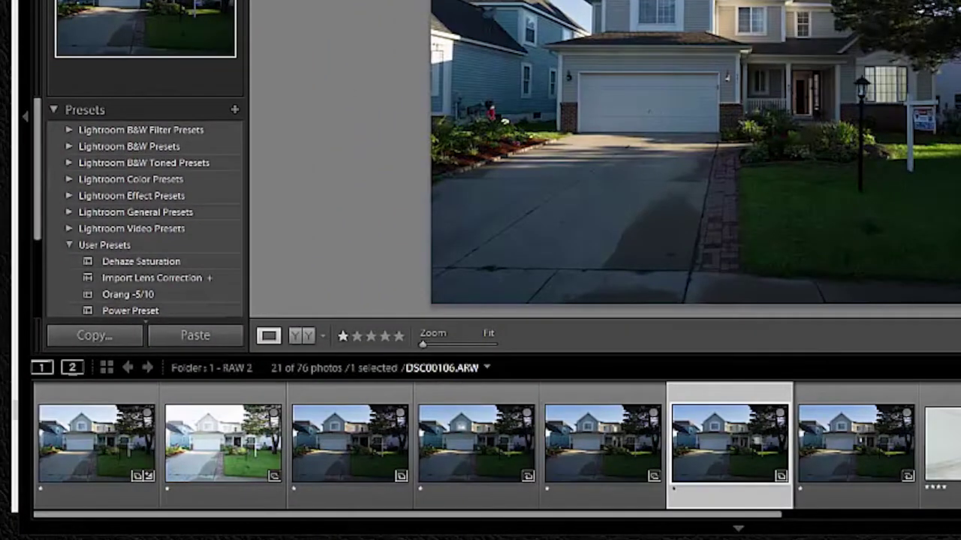
key(Right)
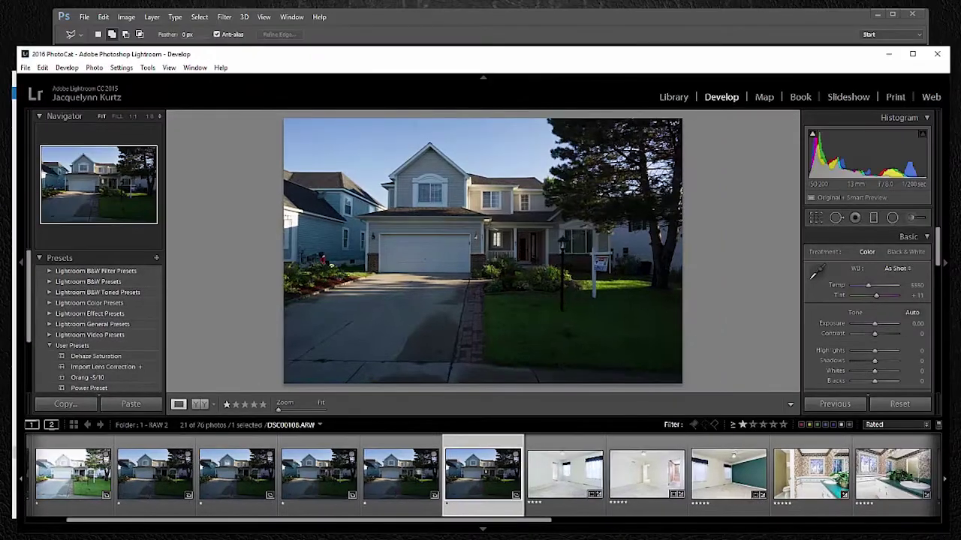
key(Left)
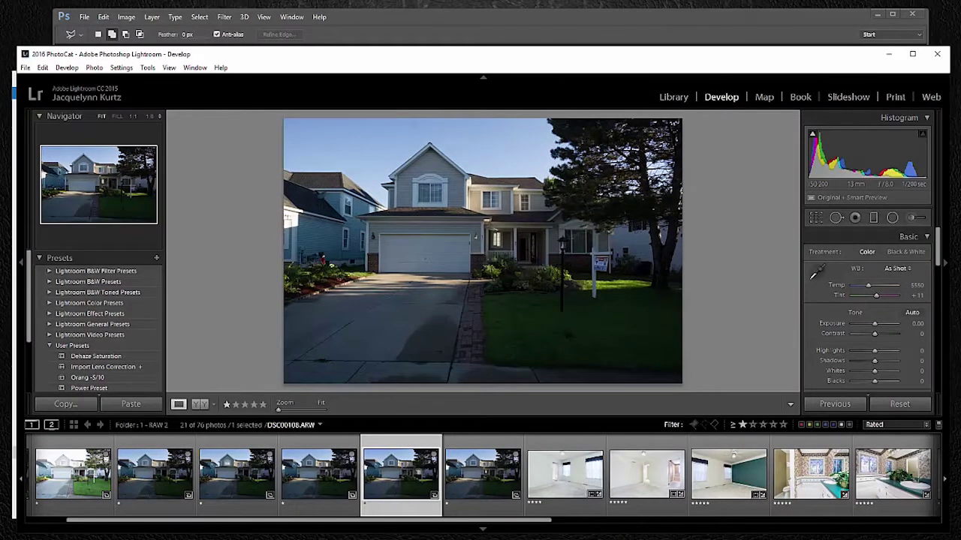
key(Left)
key(Left)
key(Left)
key(Left)
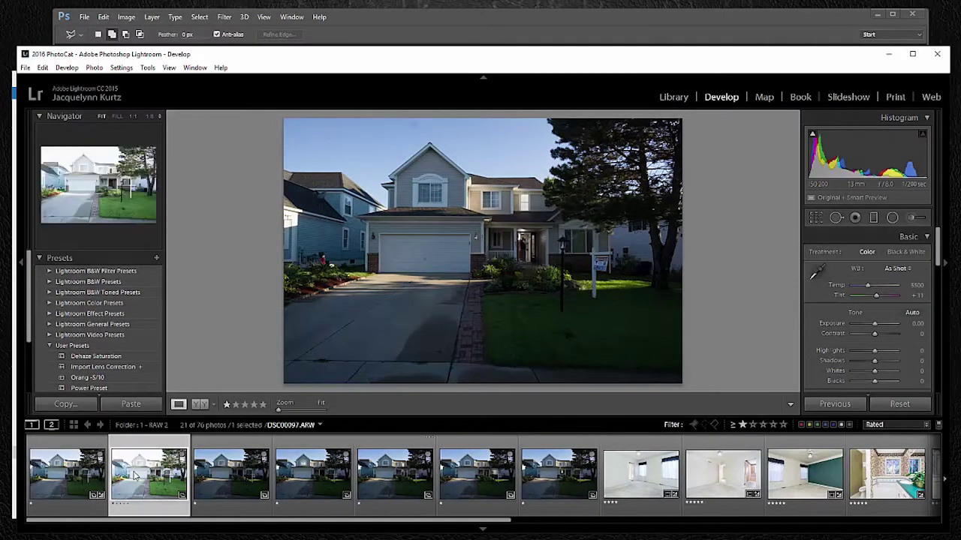
key(ctrl+e)
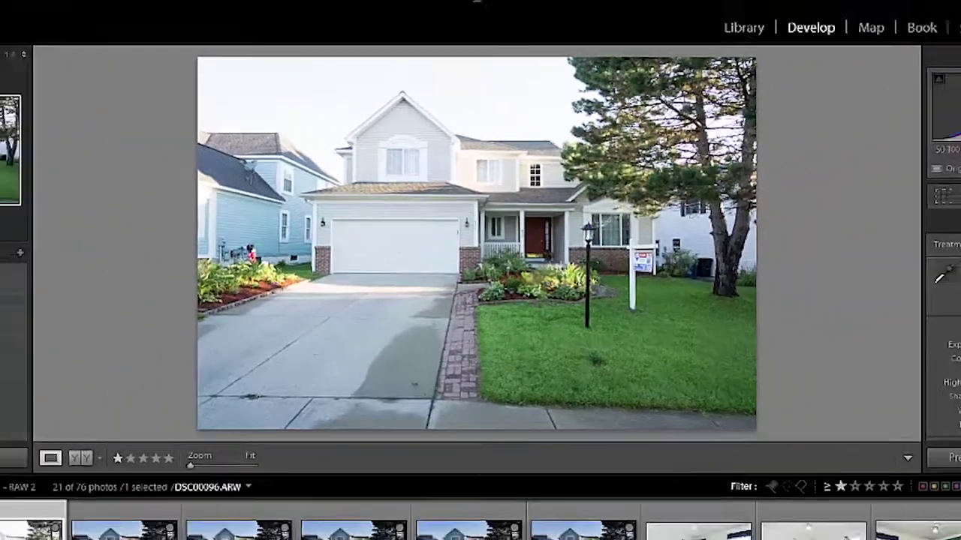
Open photo DSC00096, lower its exposure to −0.30 and cool the white balance temperature to 5333
click(59, 477)
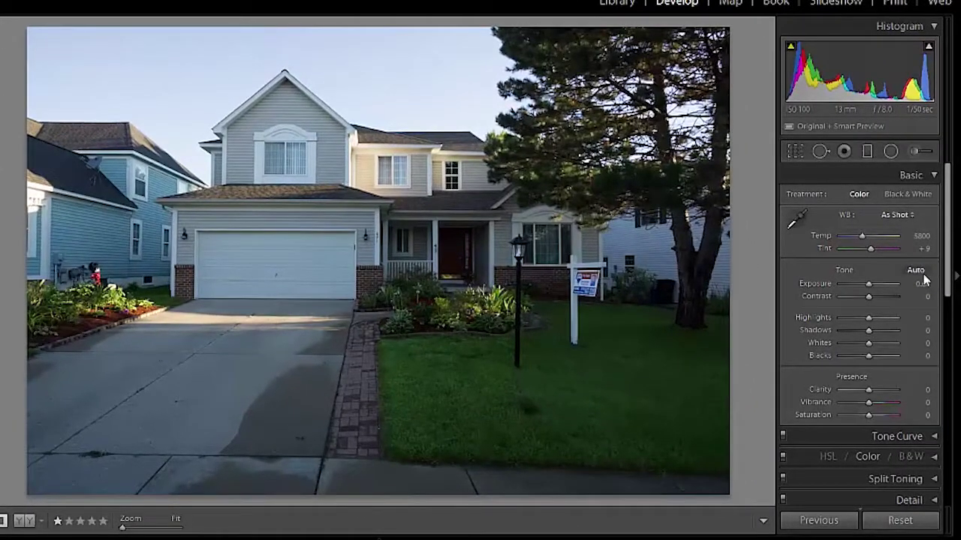
drag(921, 284, 867, 284)
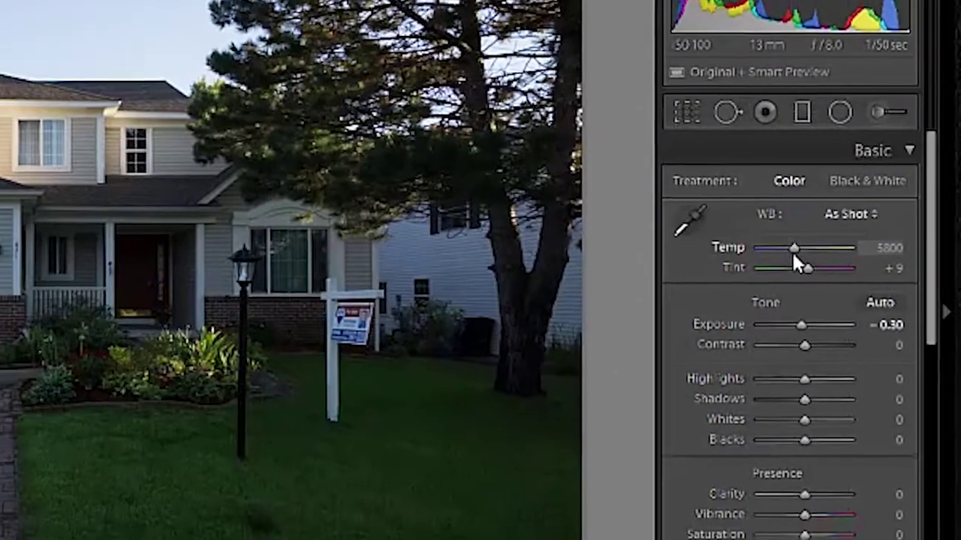
drag(794, 251, 788, 255)
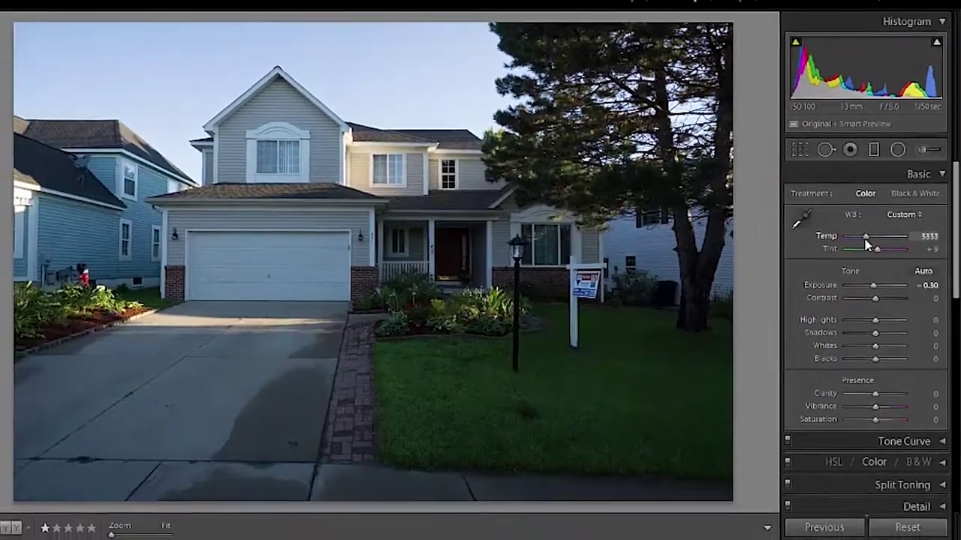
Set the photo's contrast to +17, highlights to −71, shadows to −14, whites to +21 and blacks to −2
click(939, 298)
text(15)
key(Return)
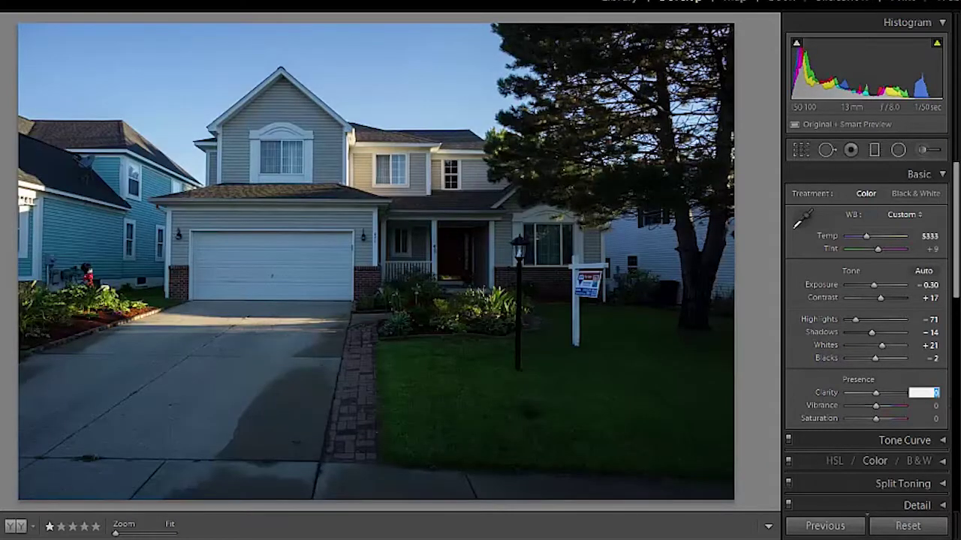
Set the photo's clarity to +10, vibrance to +5 and saturation to +10
text(10)
key(Tab)
text(5)
key(Tab)
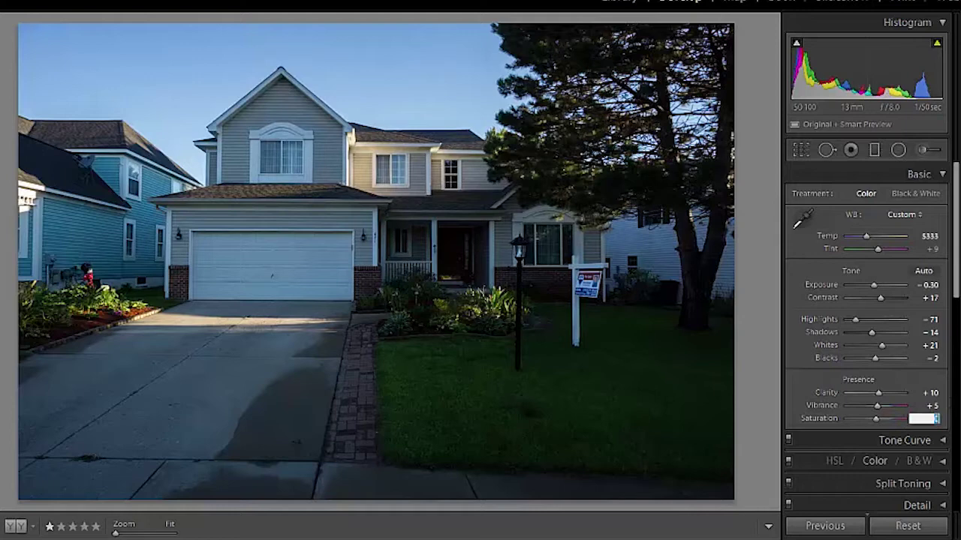
key(Tab)
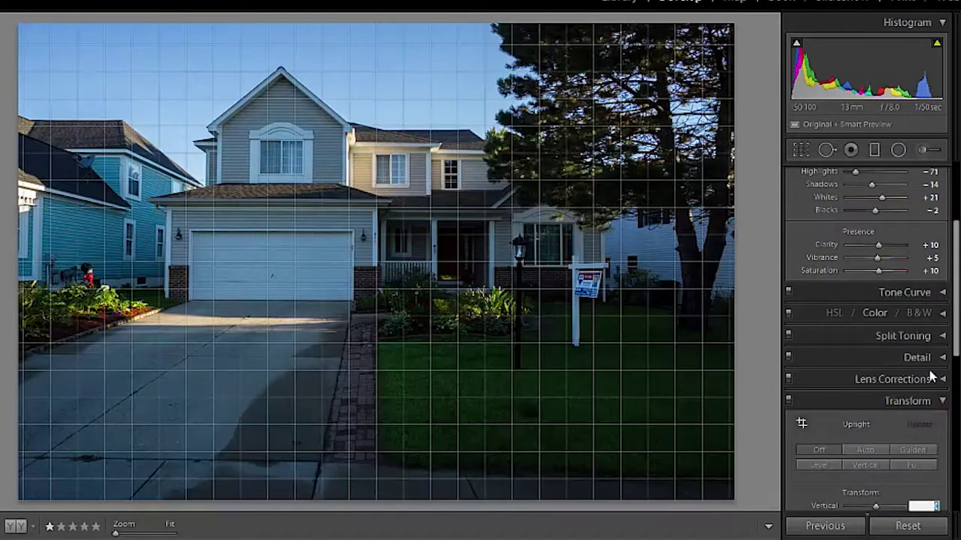
scroll(901, 345, up, 5)
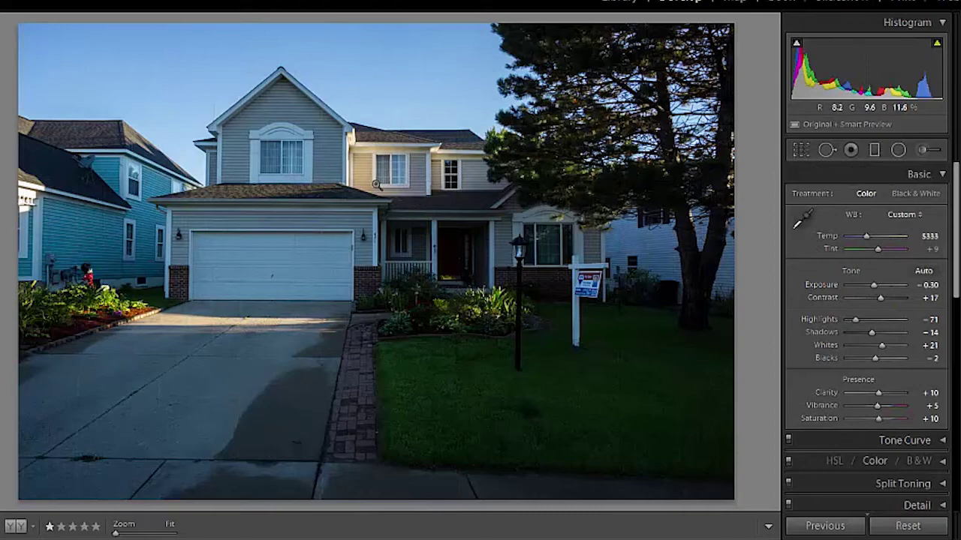
Darken the sunlit siding beside the front gable with separate Adjustment Brush masks at exposures −2.81 and −1.33
click(924, 150)
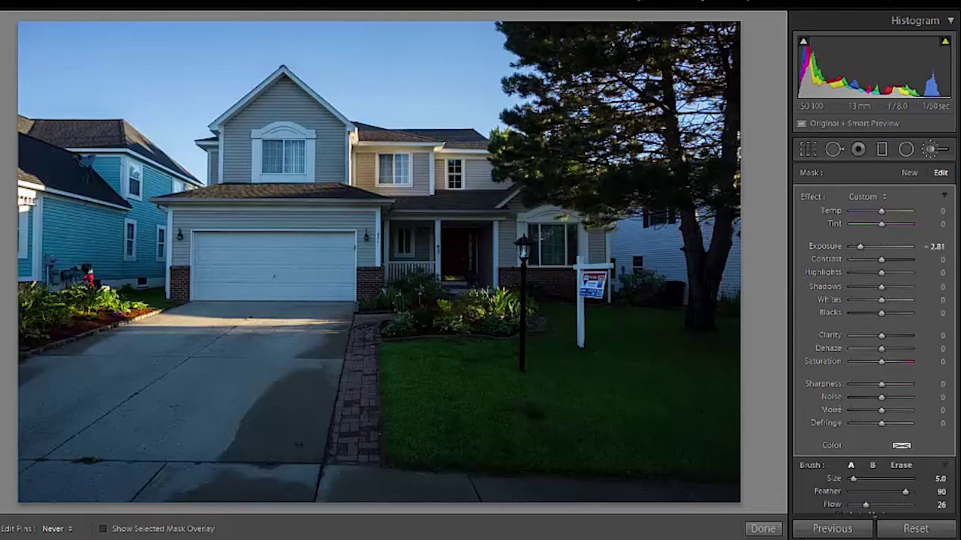
click(762, 528)
click(928, 150)
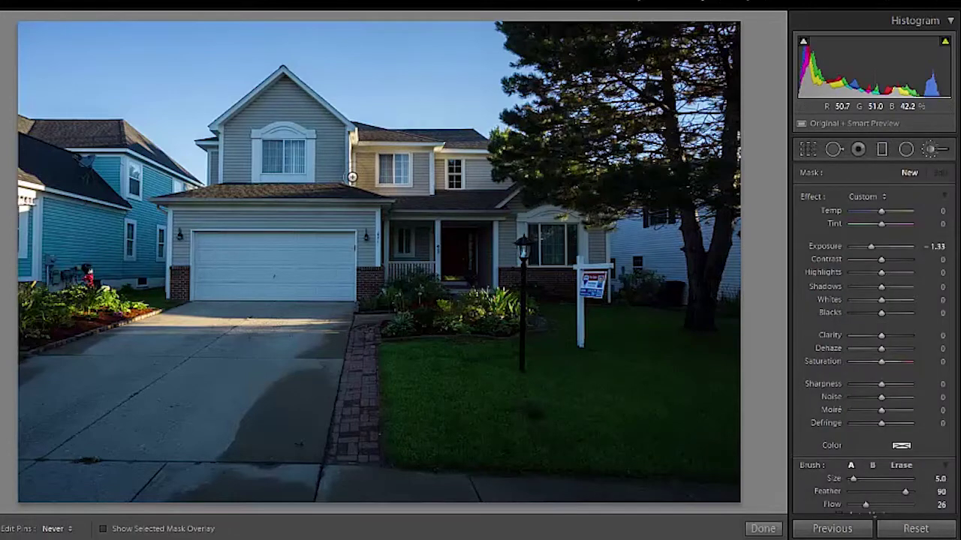
drag(362, 187, 366, 190)
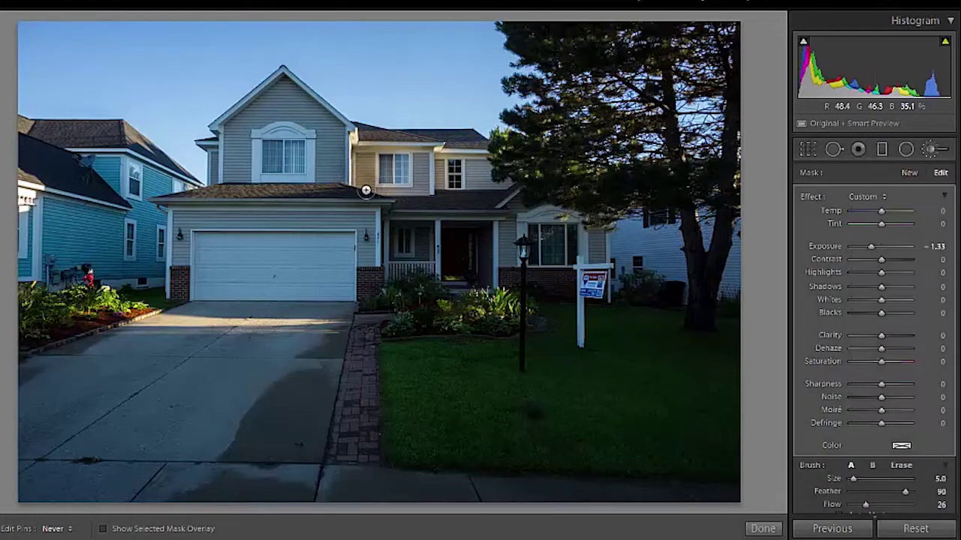
click(763, 528)
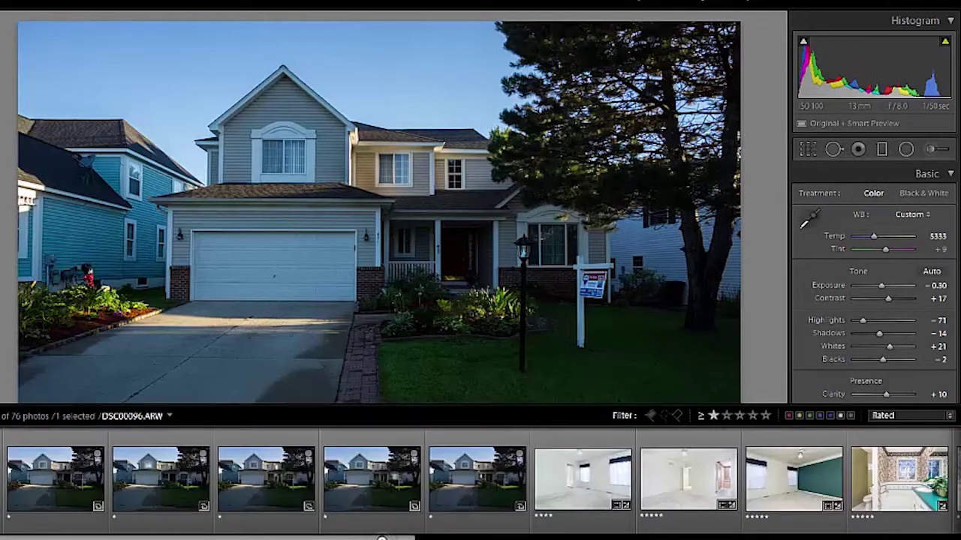
Select all seven exterior exposures and open them as layers in one Photoshop document
click(375, 537)
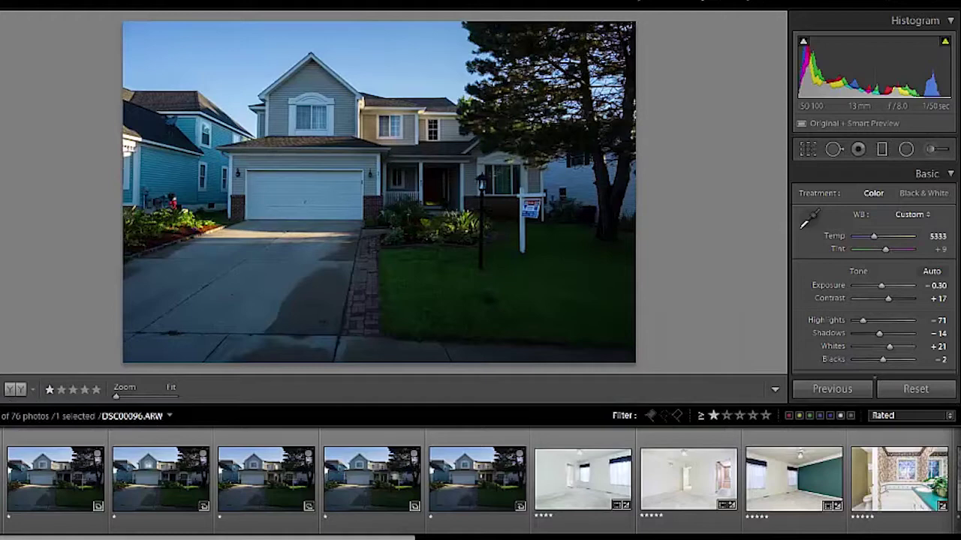
shift+click(486, 486)
right_click(283, 474)
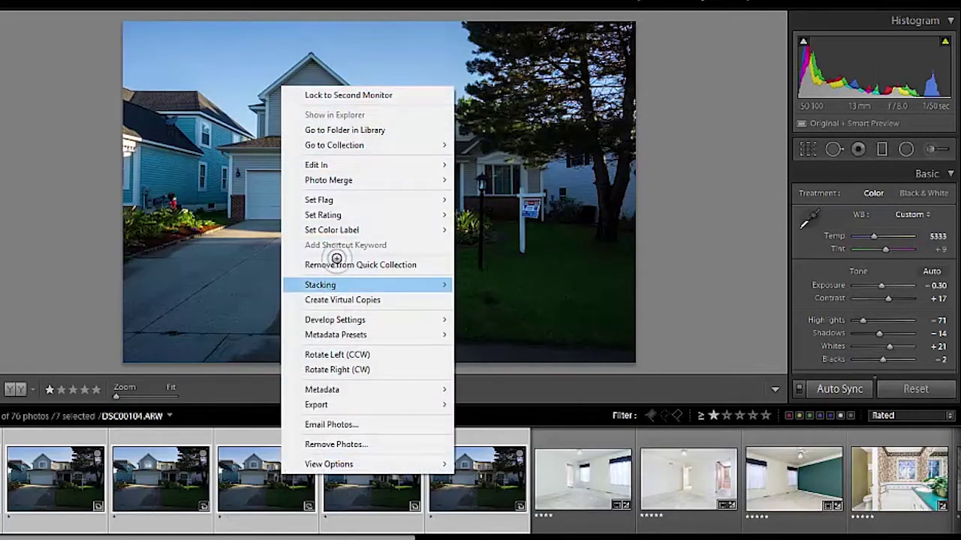
mouse_move(345, 164)
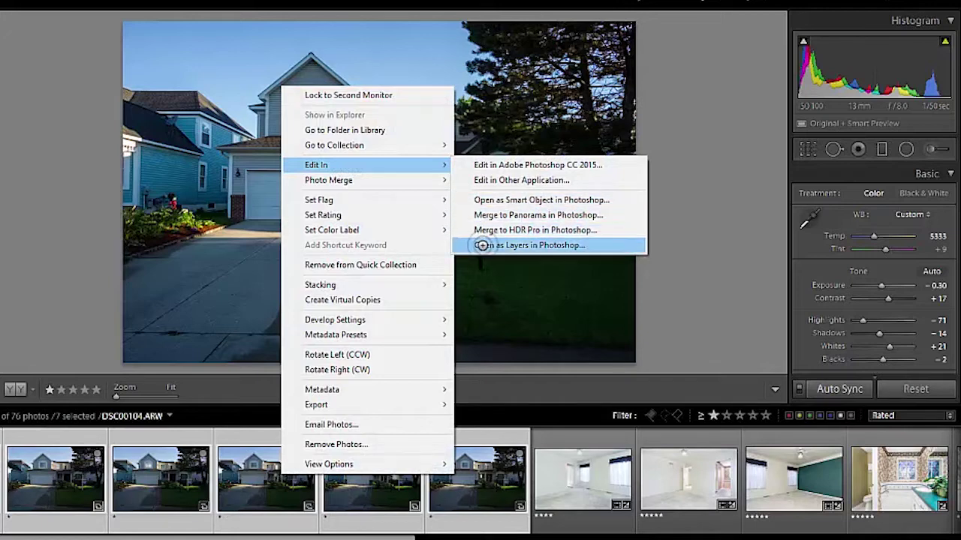
click(469, 244)
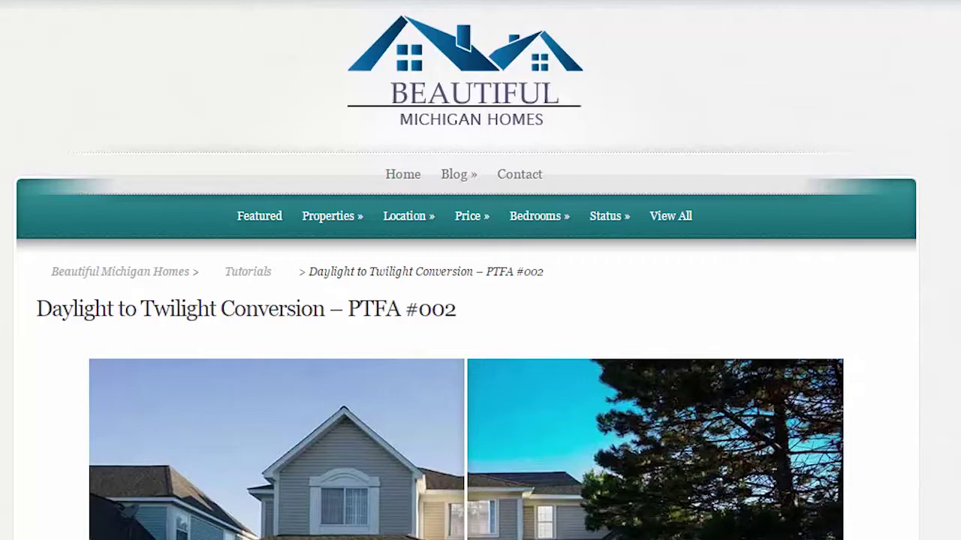
scroll(480, 270, down, 10)
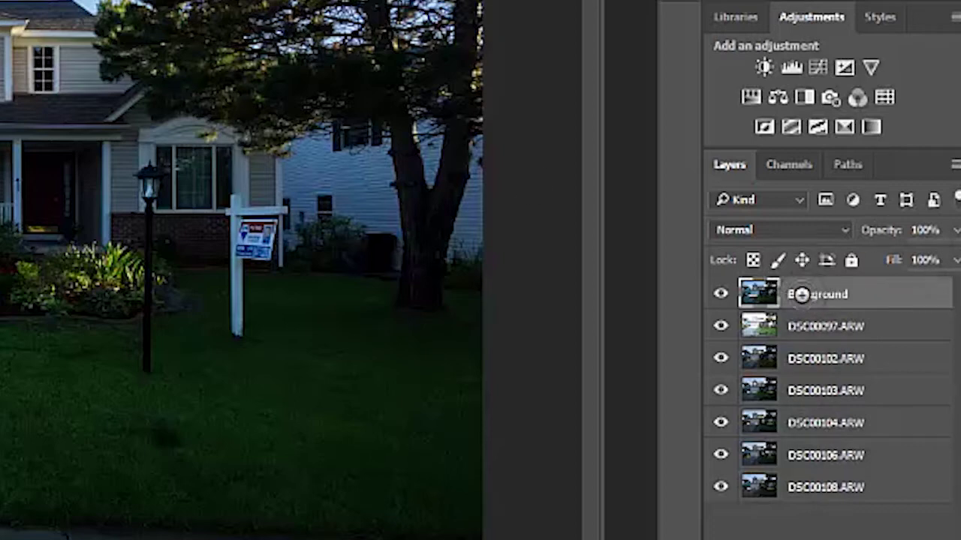
Move the Background layer to the bottom of the stack and hide all six DSC layers above it
drag(806, 291, 847, 516)
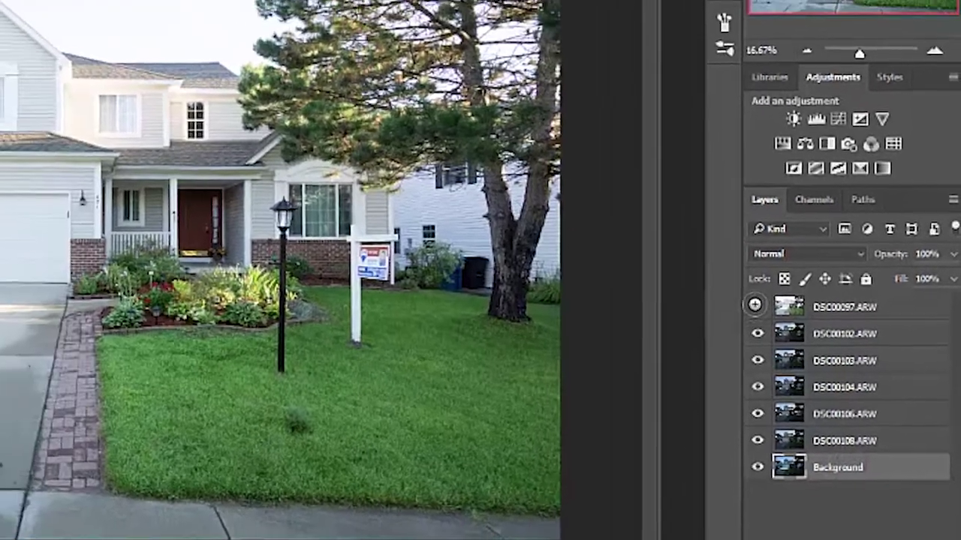
click(720, 293)
click(720, 326)
click(800, 362)
click(800, 383)
click(800, 403)
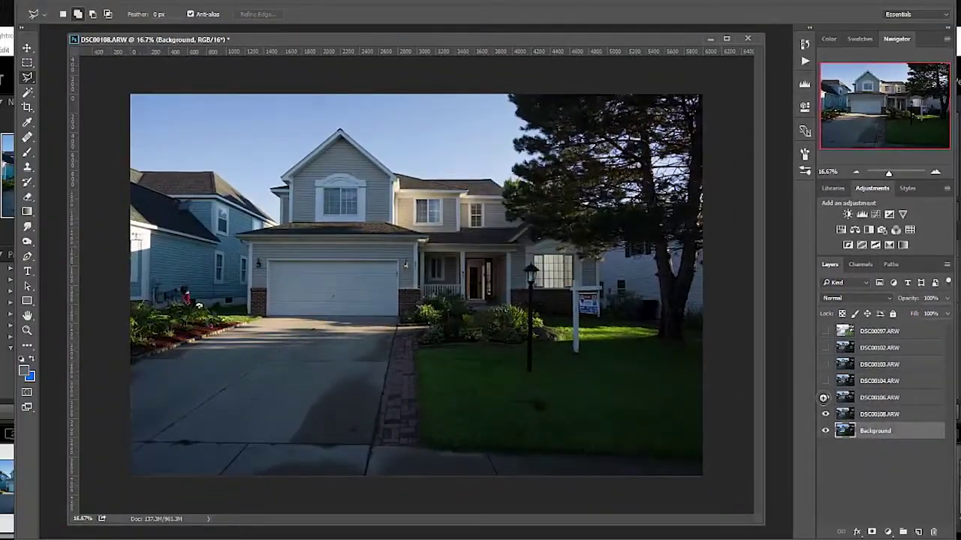
click(800, 423)
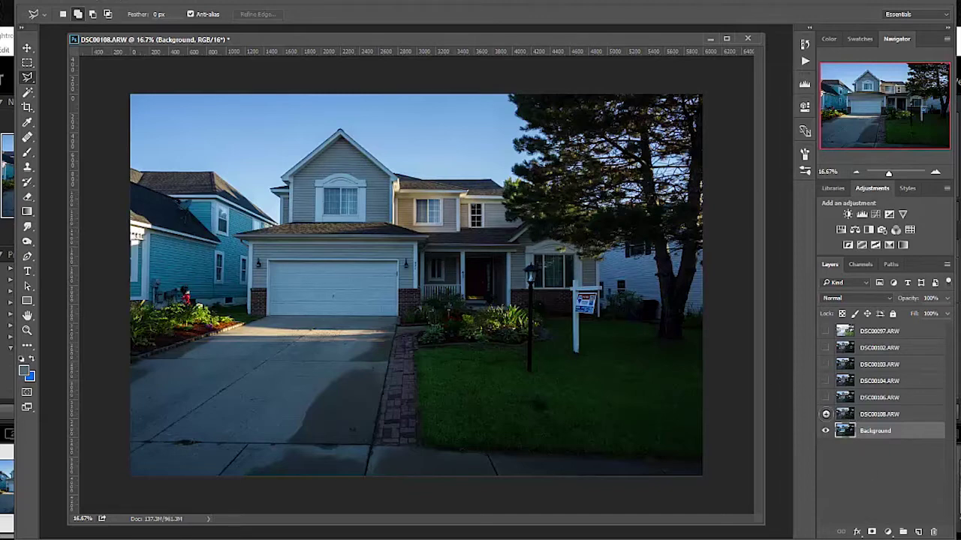
Toggle layer DSC00108's visibility to compare it with the Background layer, leaving it shown
click(826, 413)
click(826, 414)
click(826, 414)
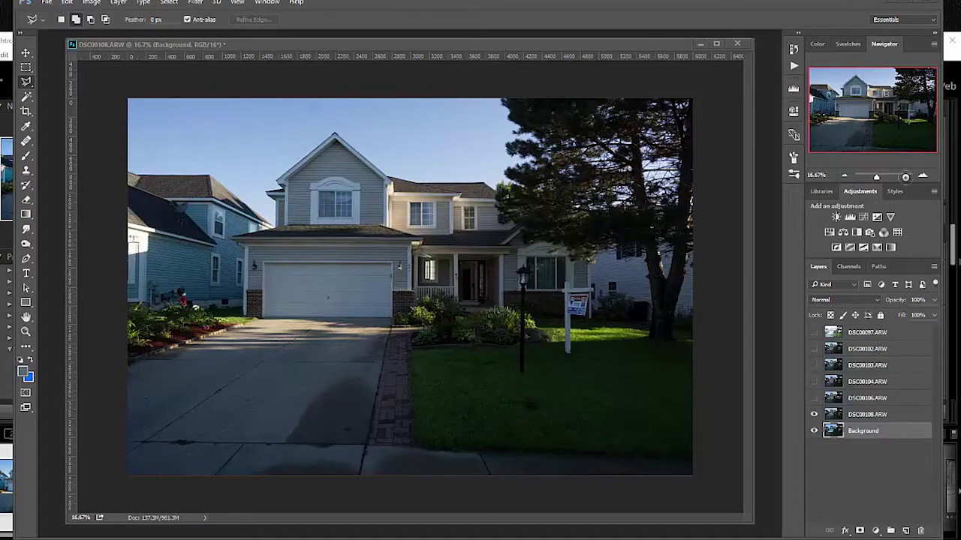
Outline the lit porch window on layer DSC00108 with the Polygonal Lasso and add a layer mask from the selection
click(924, 175)
click(924, 176)
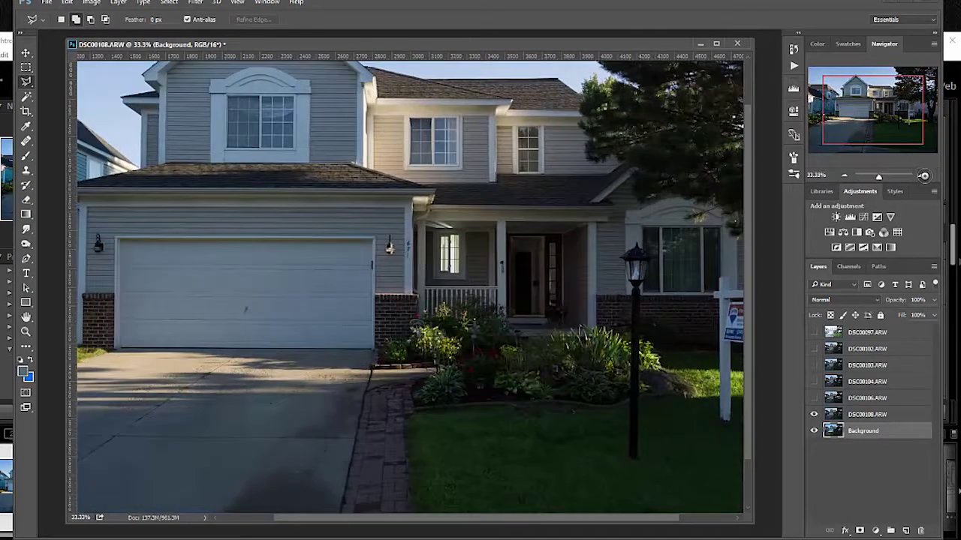
click(924, 175)
key(ctrl+plus)
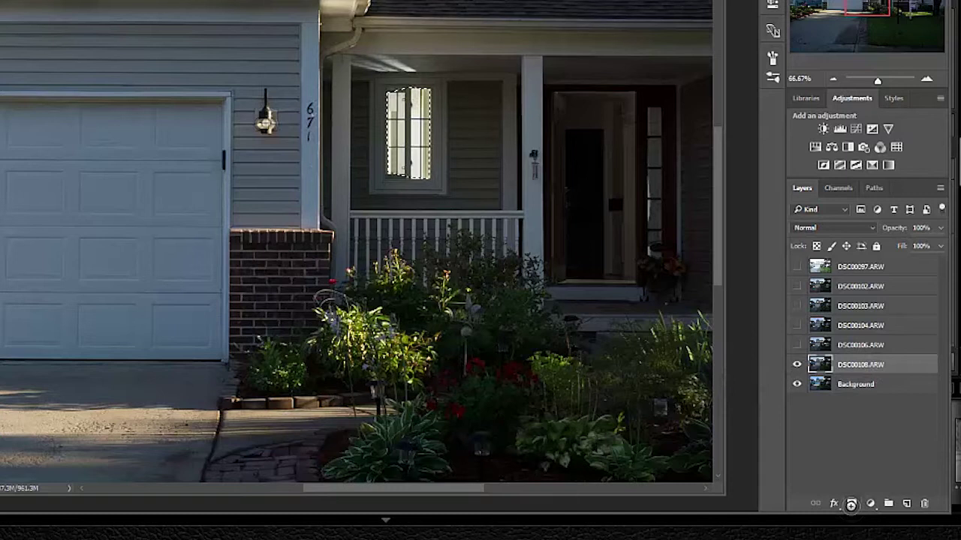
click(851, 504)
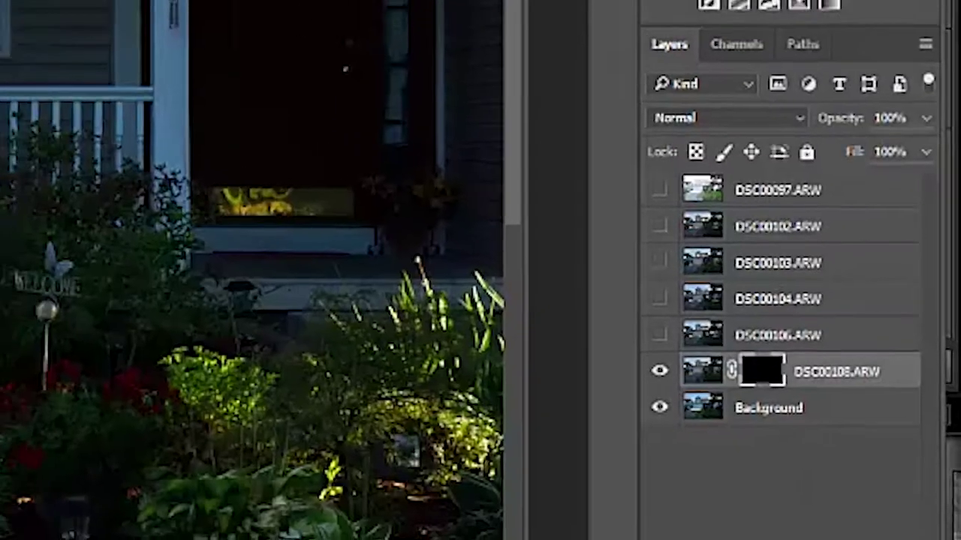
Toggle the masked DSC00108 layer's visibility to examine the house with and without the lit porch window
click(833, 79)
click(833, 79)
click(839, 165)
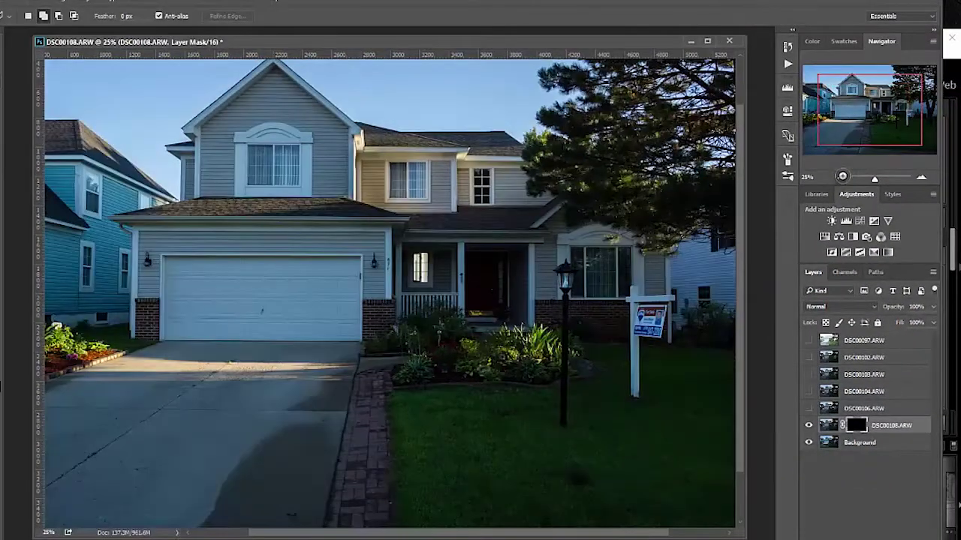
click(810, 425)
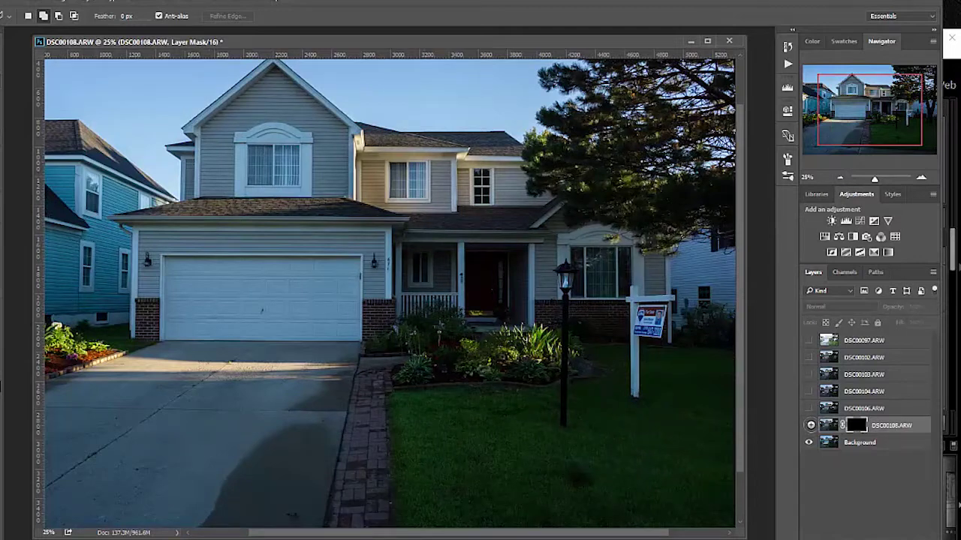
click(810, 425)
click(809, 425)
click(810, 424)
click(810, 424)
click(810, 425)
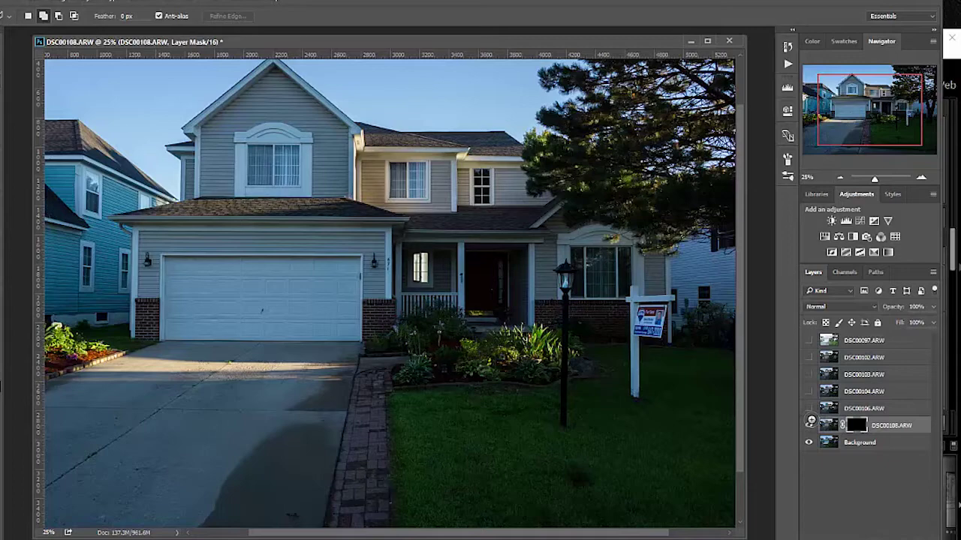
Show layer DSC00106, outline its large lit front window with the Polygonal Lasso, and add a layer mask from the selection
click(847, 406)
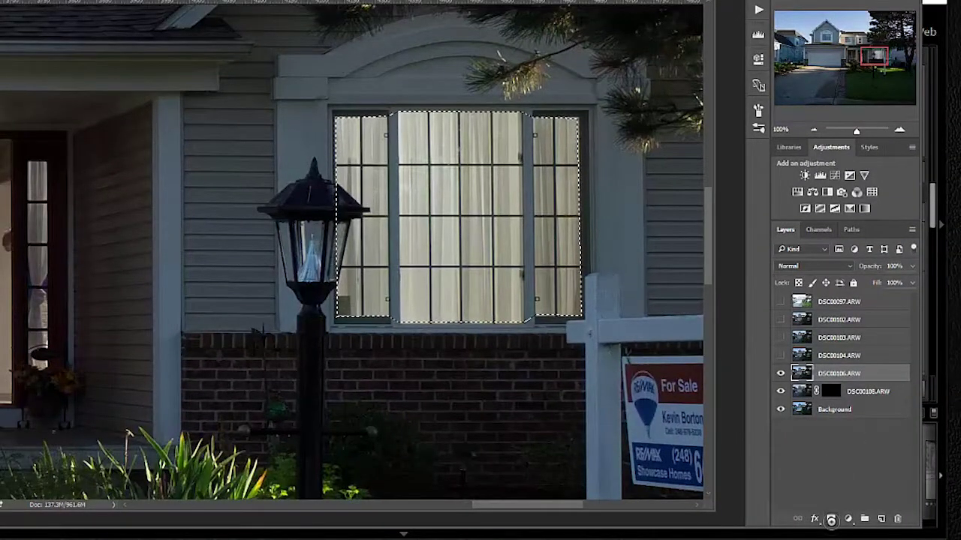
click(830, 518)
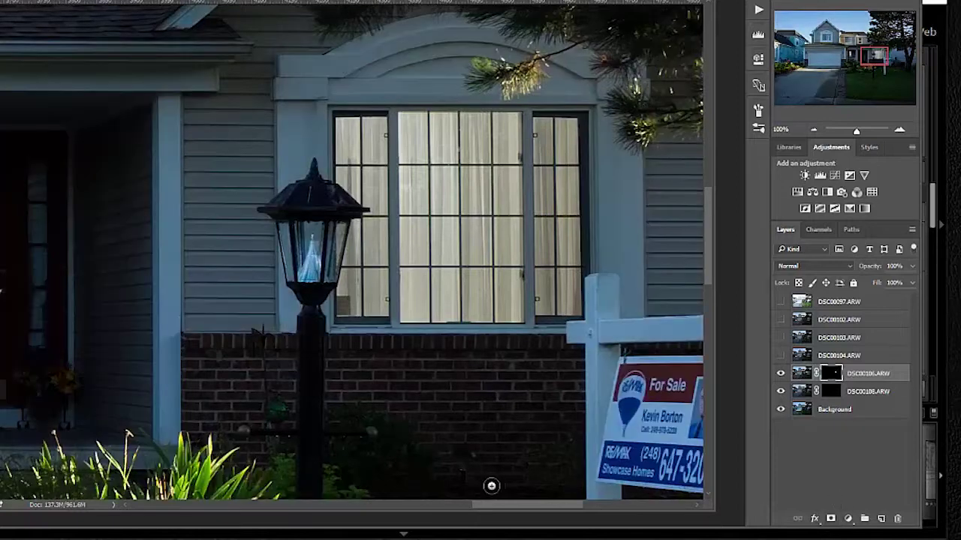
drag(514, 505, 482, 505)
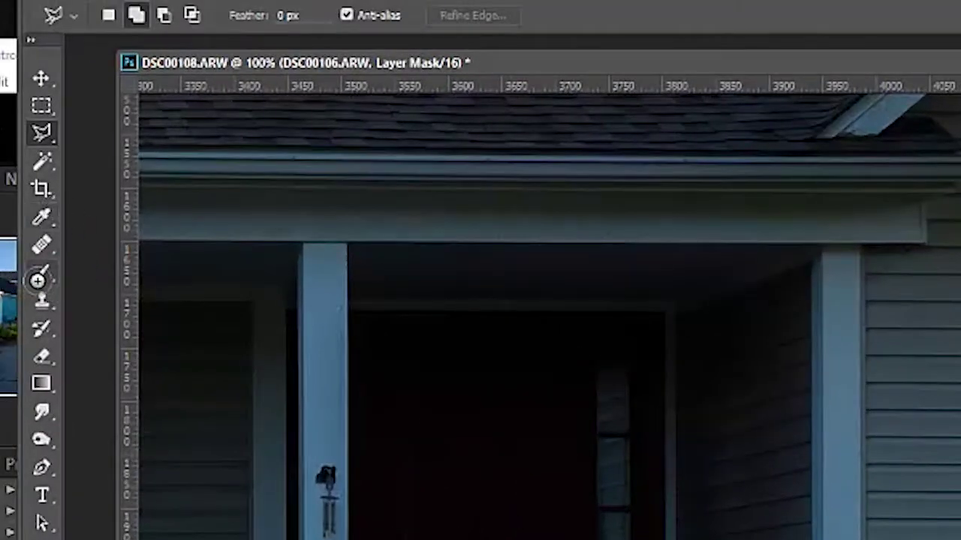
Paint with the Brush in white on layer DSC00106's mask to reveal the lit sidelight beside the front door
key(b)
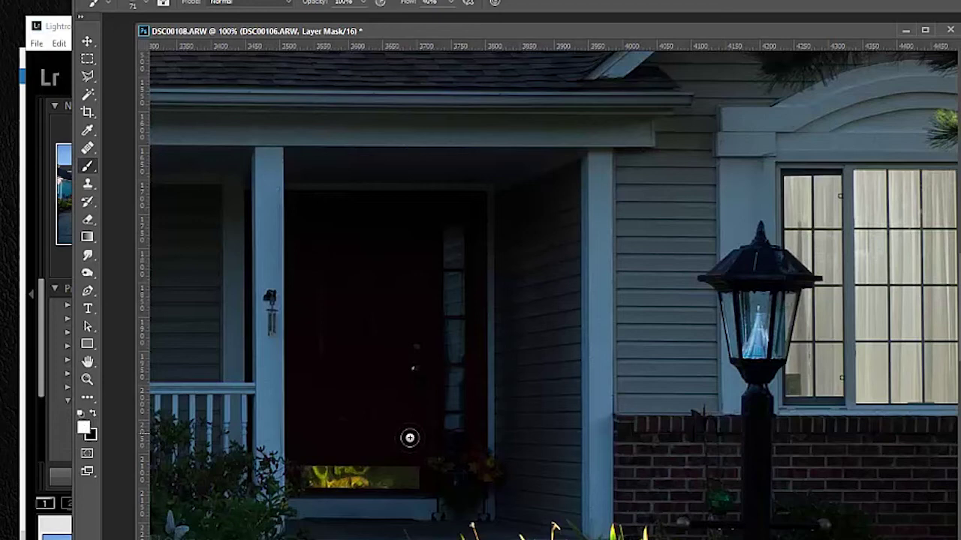
mouse_move(461, 254)
mouse_down()
mouse_move(452, 253)
mouse_move(454, 444)
mouse_move(455, 427)
mouse_up()
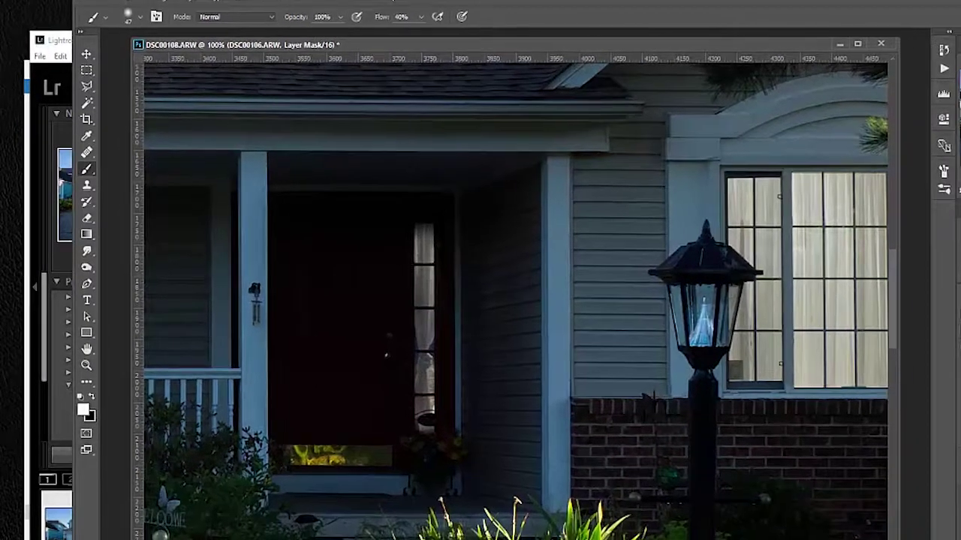
key(ctrl+minus)
key(ctrl+minus)
key(ctrl+minus)
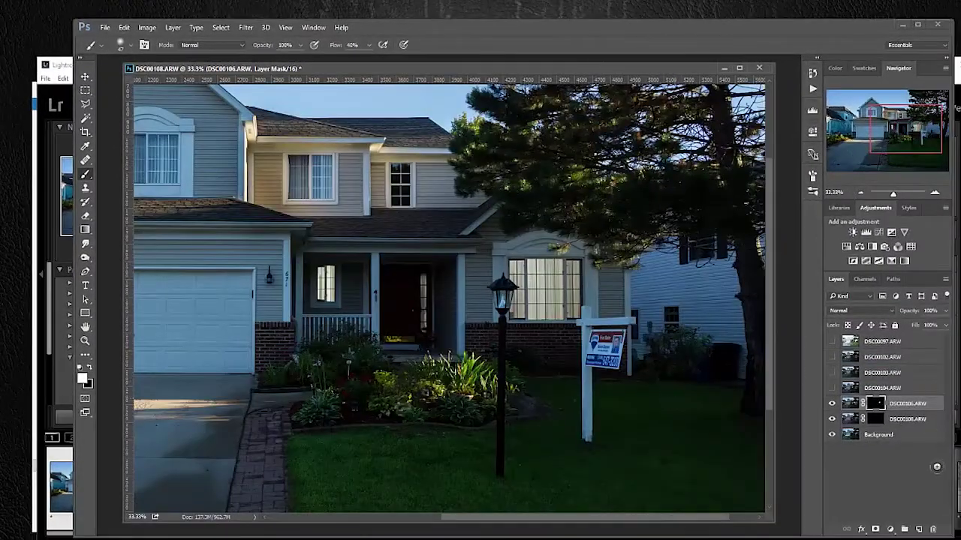
Show layer DSC00104, outline its lit narrow upstairs window with the Polygonal Lasso, and add a layer mask from the selection
click(831, 389)
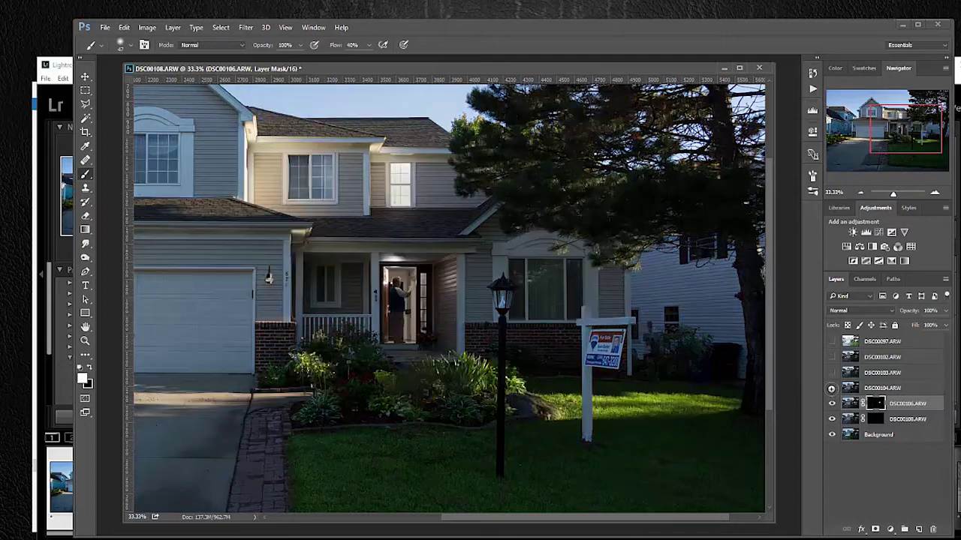
click(830, 388)
click(831, 388)
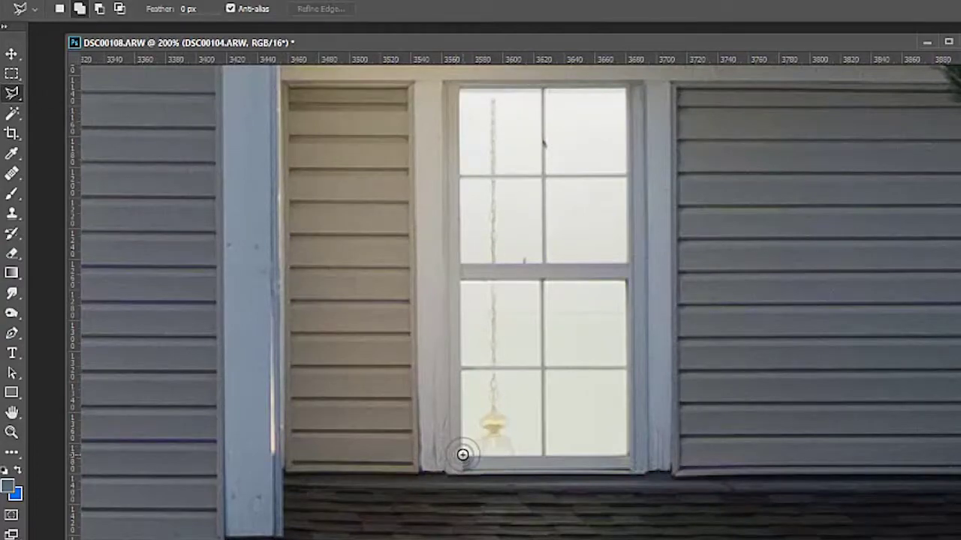
click(626, 456)
click(626, 89)
click(459, 88)
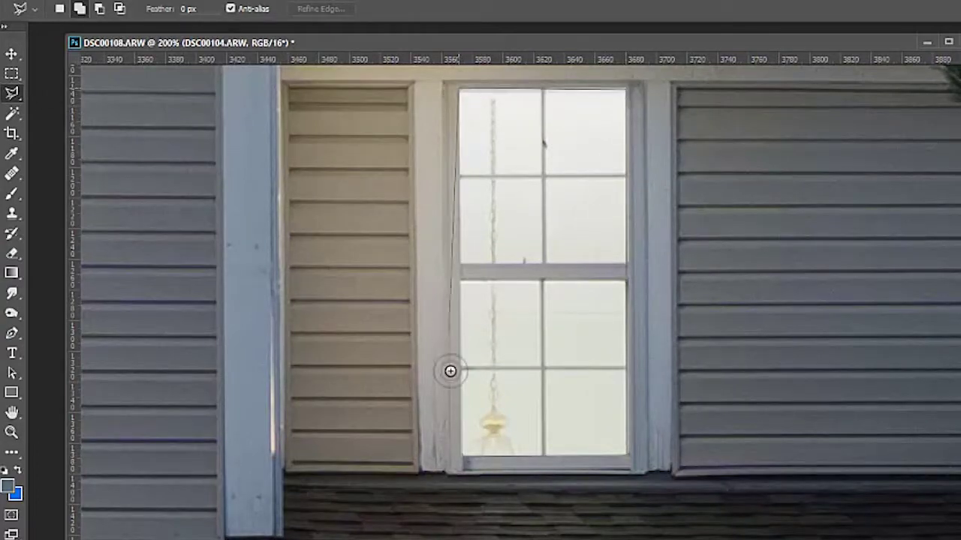
double_click(462, 458)
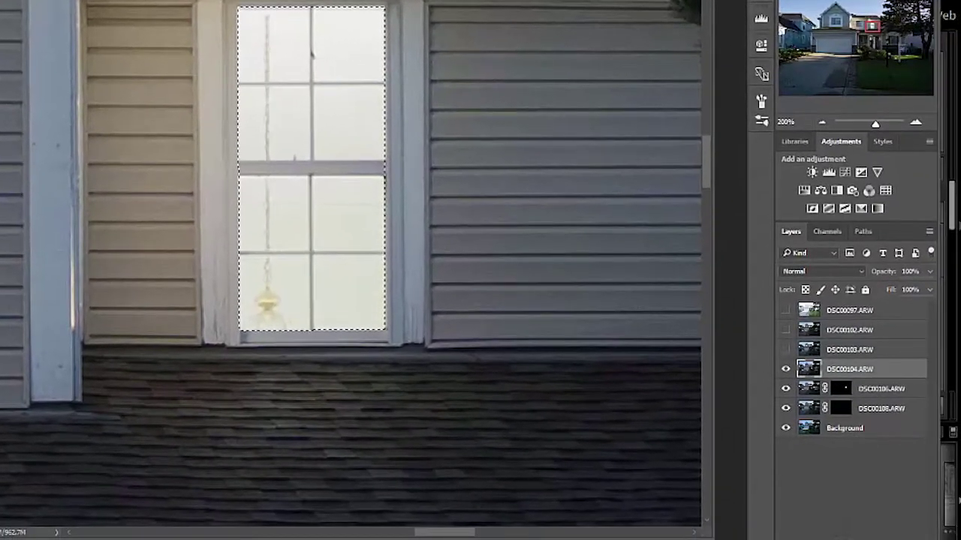
click(838, 539)
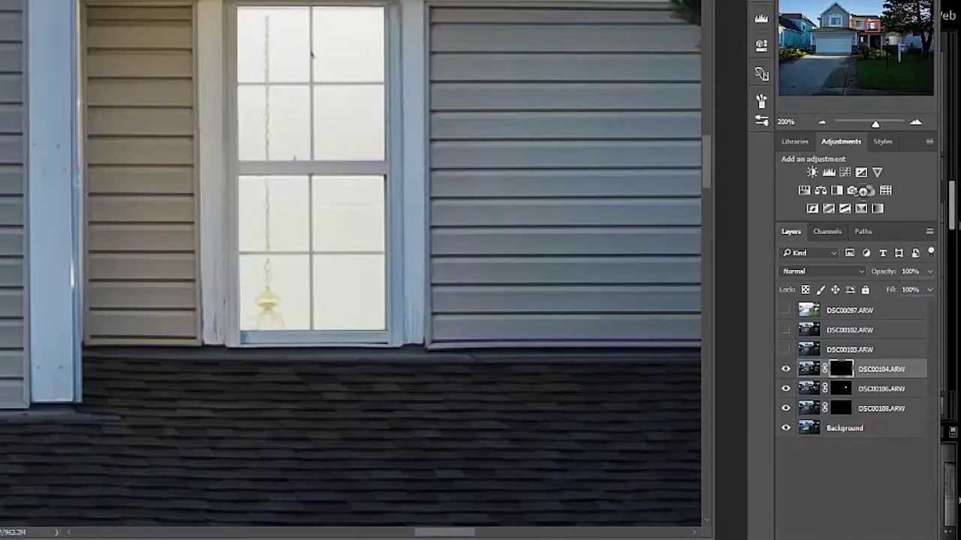
click(825, 123)
click(825, 123)
click(824, 123)
click(824, 124)
click(825, 123)
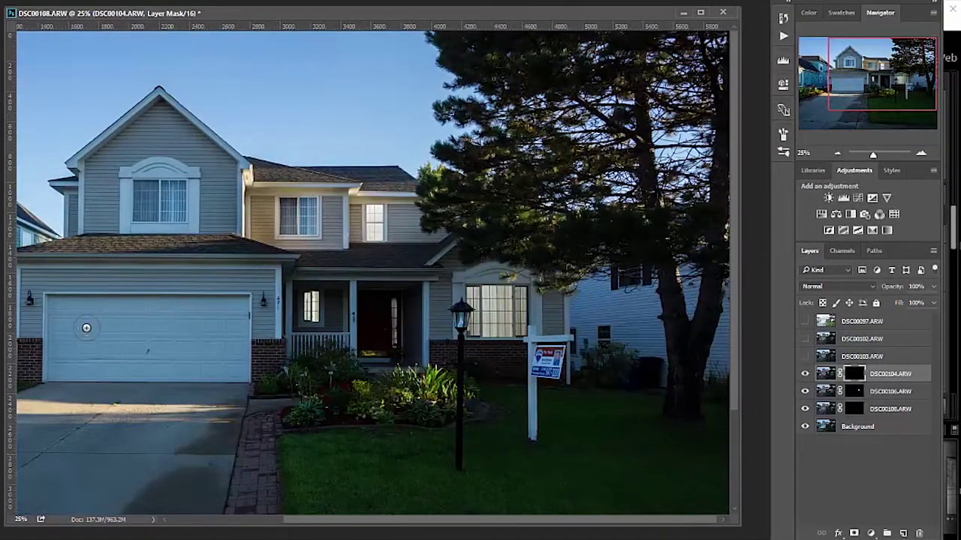
Show layer DSC00103, outline its lit window above the garage with the Polygonal Lasso, and add a layer mask from the selection
click(805, 356)
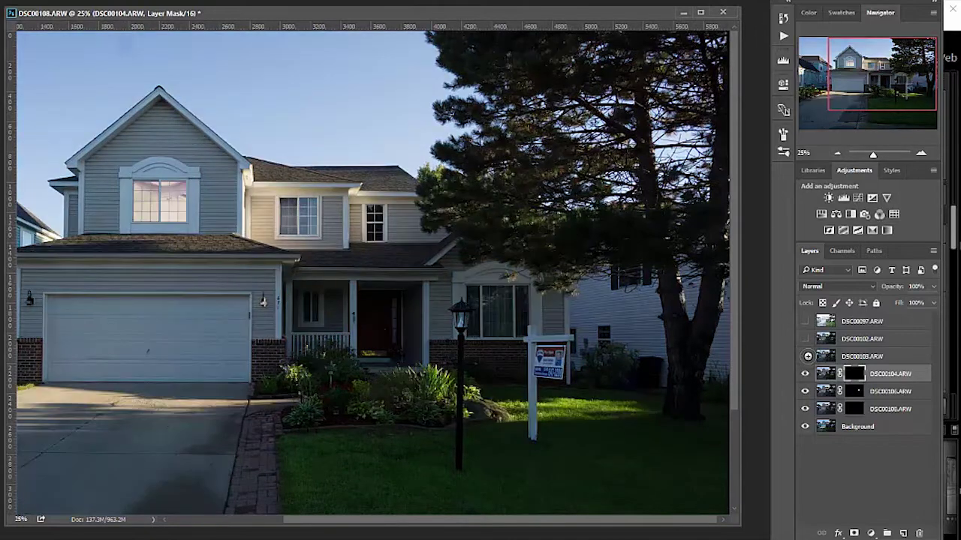
key(alt+bracketright)
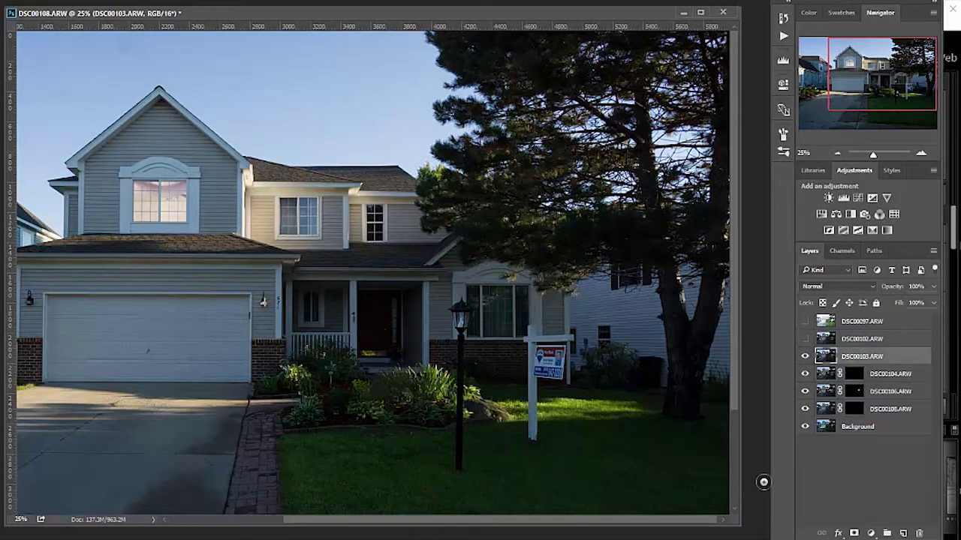
scroll(150, 190, up, 6)
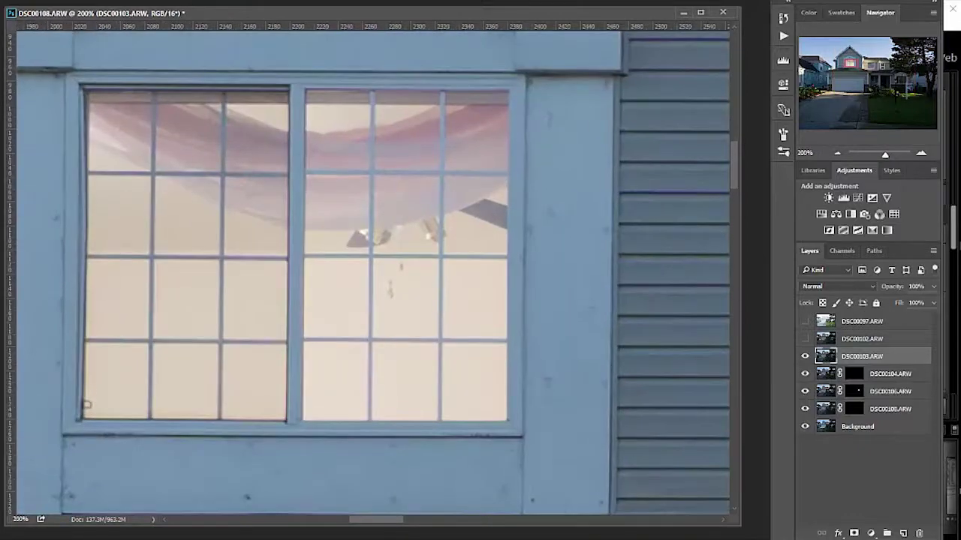
click(508, 420)
click(508, 92)
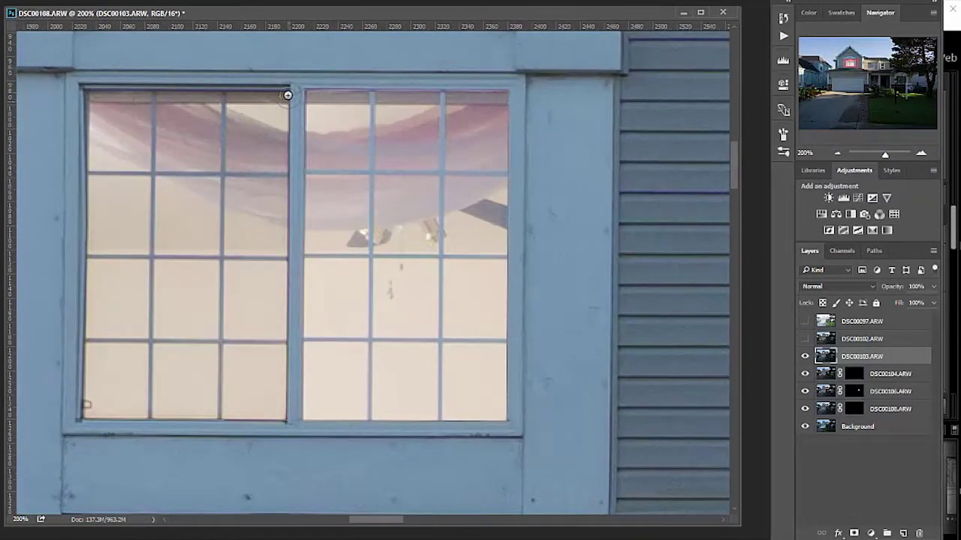
click(90, 92)
double_click(84, 419)
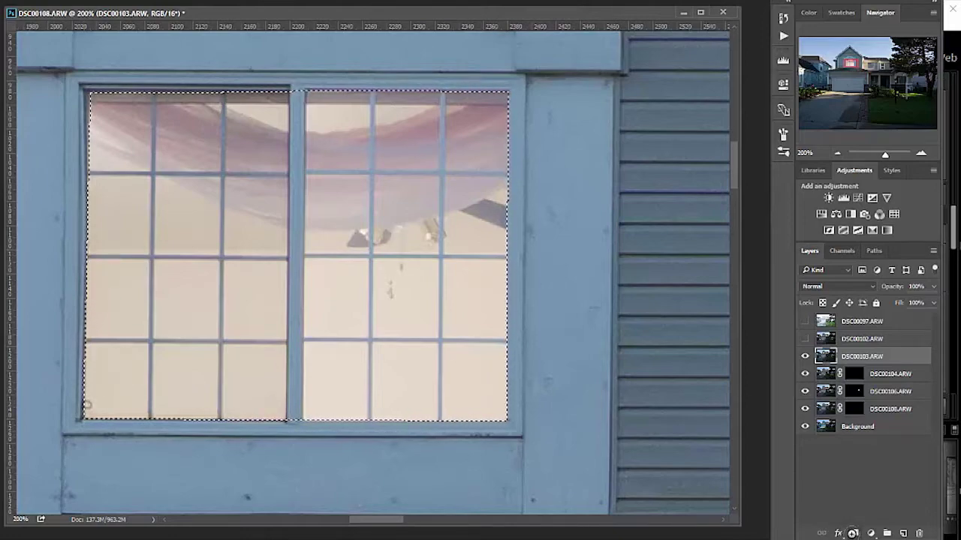
click(854, 533)
click(836, 153)
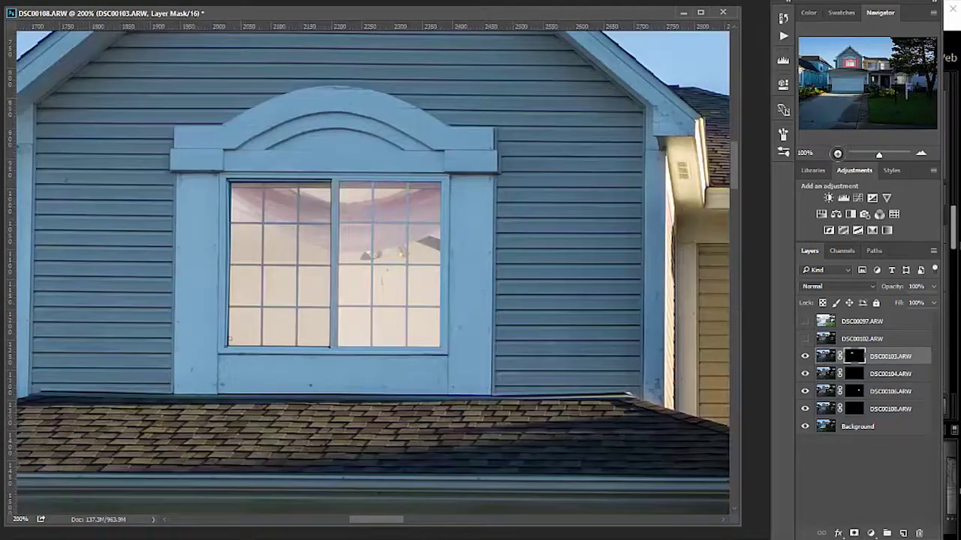
click(837, 154)
click(837, 154)
click(837, 153)
click(837, 153)
Toggle the masked DSC00103 layer's visibility to compare the house with and without the lit window above the garage
click(805, 358)
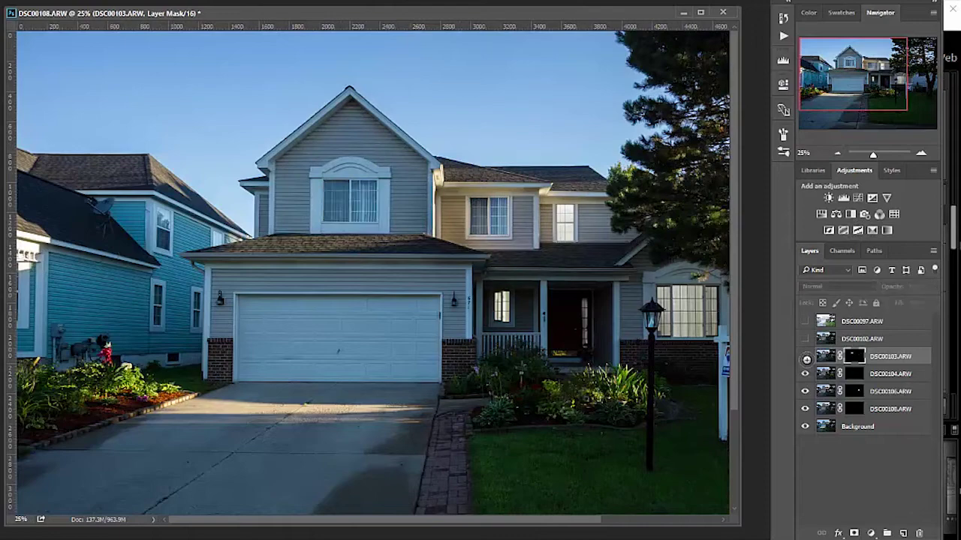
click(805, 358)
click(806, 358)
click(807, 358)
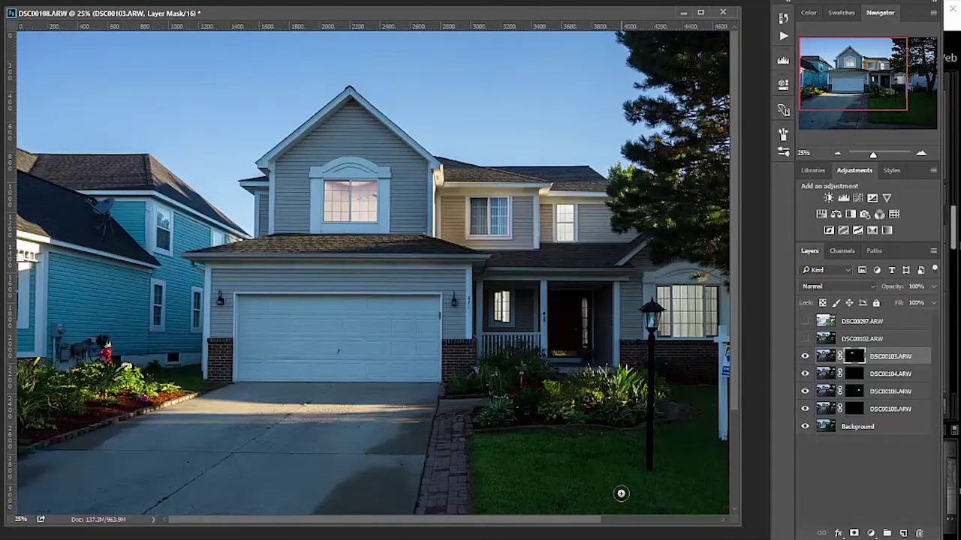
Show layer DSC00102, outline its lit middle upstairs window with the Polygonal Lasso, and add a layer mask from the selection
drag(588, 519, 618, 525)
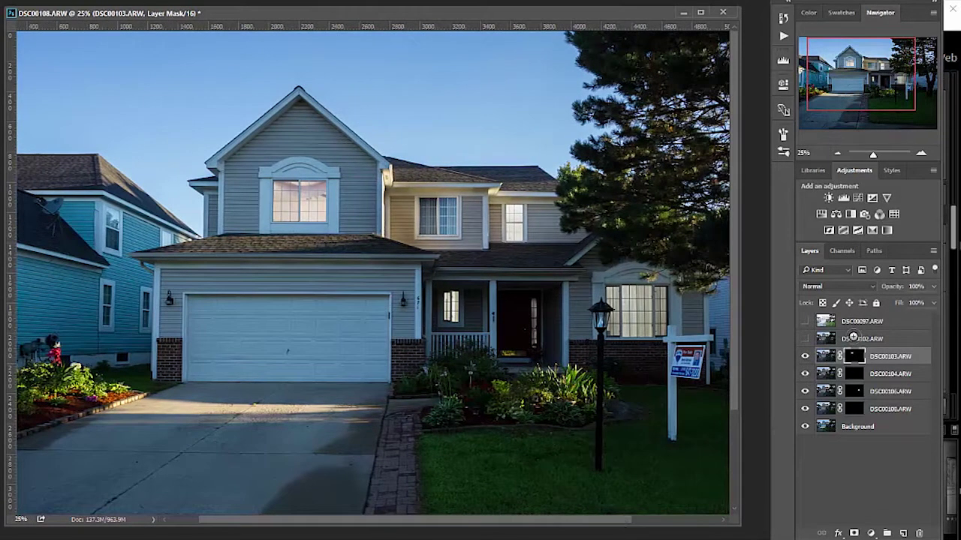
click(854, 338)
click(805, 339)
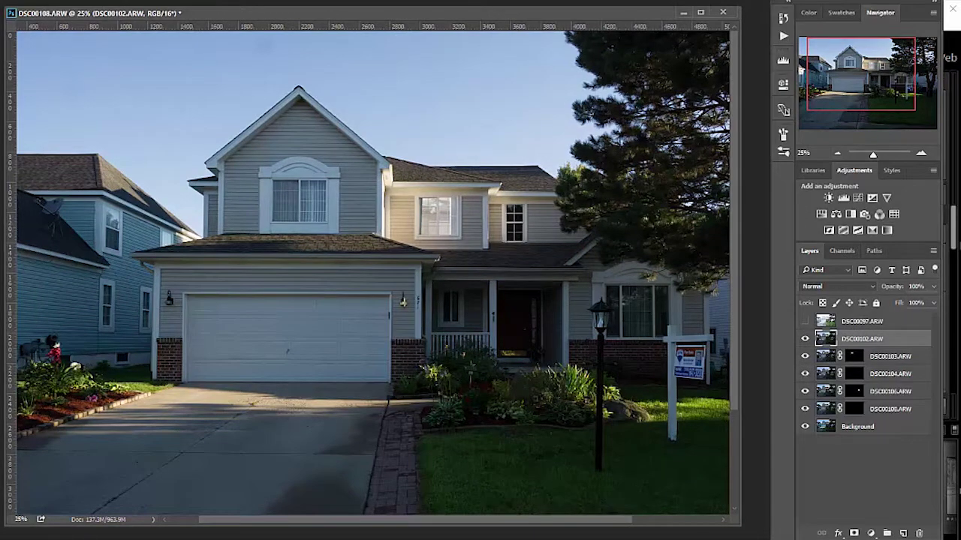
click(435, 225)
click(437, 208)
click(437, 208)
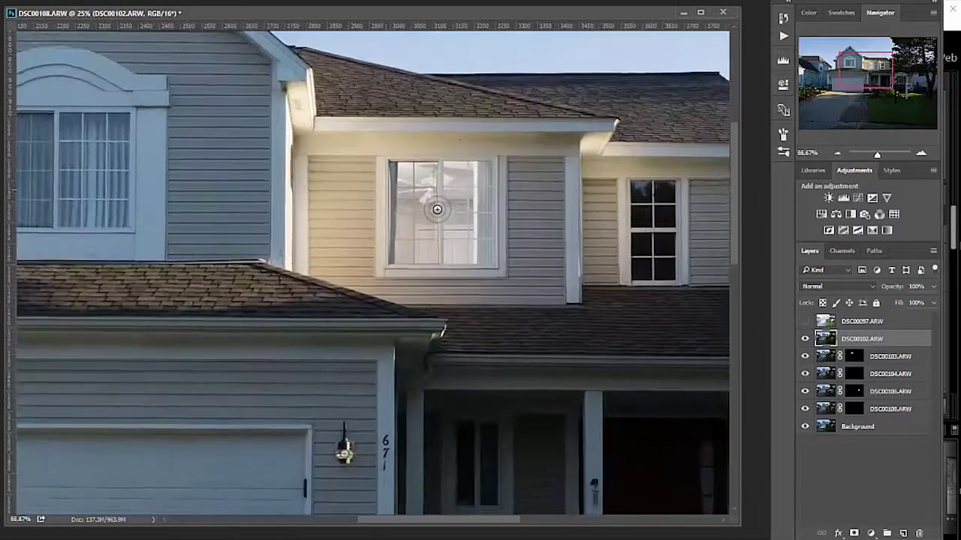
click(438, 210)
click(437, 210)
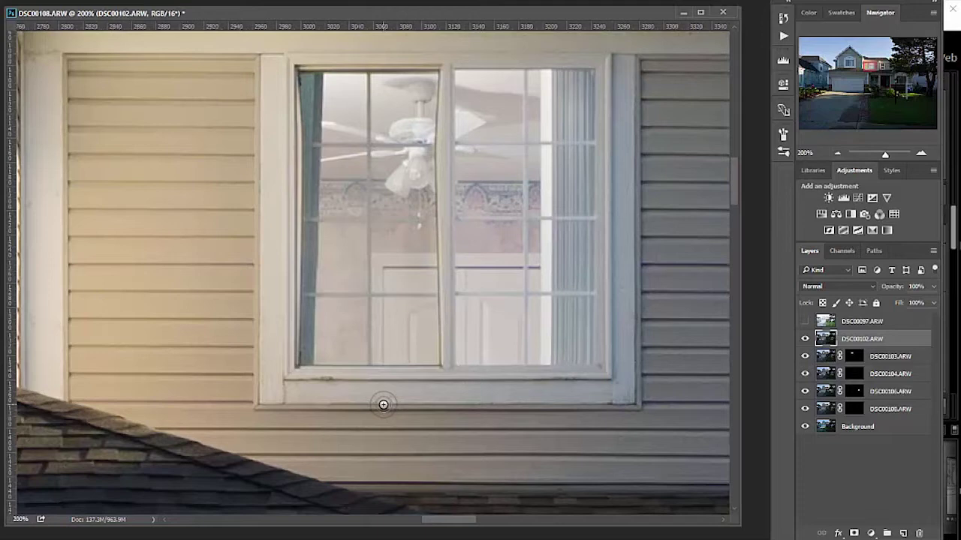
mouse_move(300, 364)
mouse_down()
mouse_move(551, 365)
mouse_move(547, 210)
mouse_move(456, 69)
mouse_move(322, 75)
mouse_move(315, 365)
mouse_move(300, 85)
mouse_move(302, 365)
mouse_up()
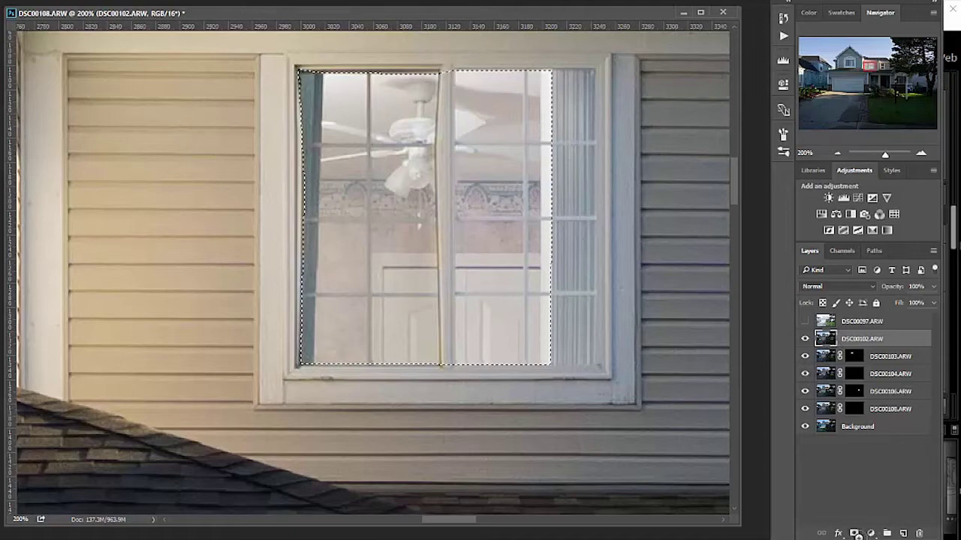
click(853, 532)
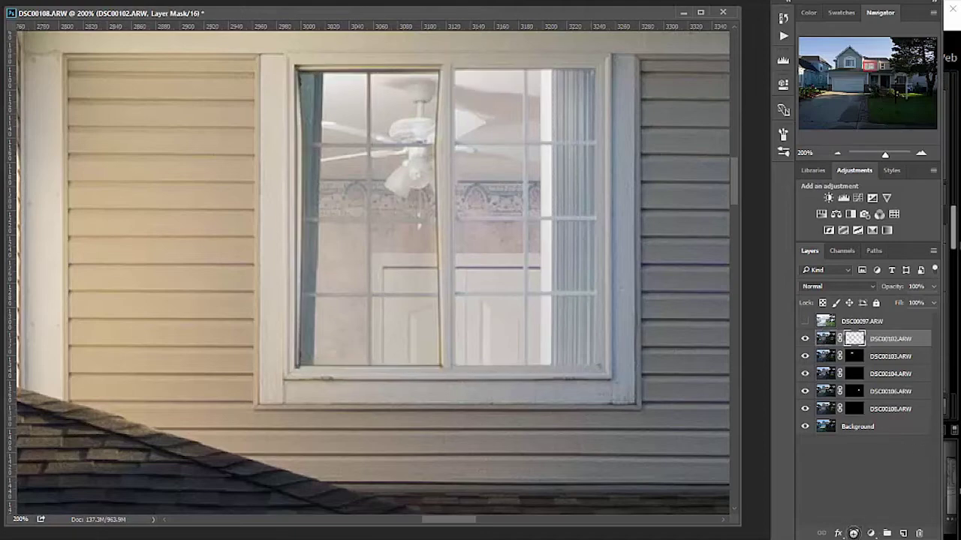
click(839, 153)
click(840, 153)
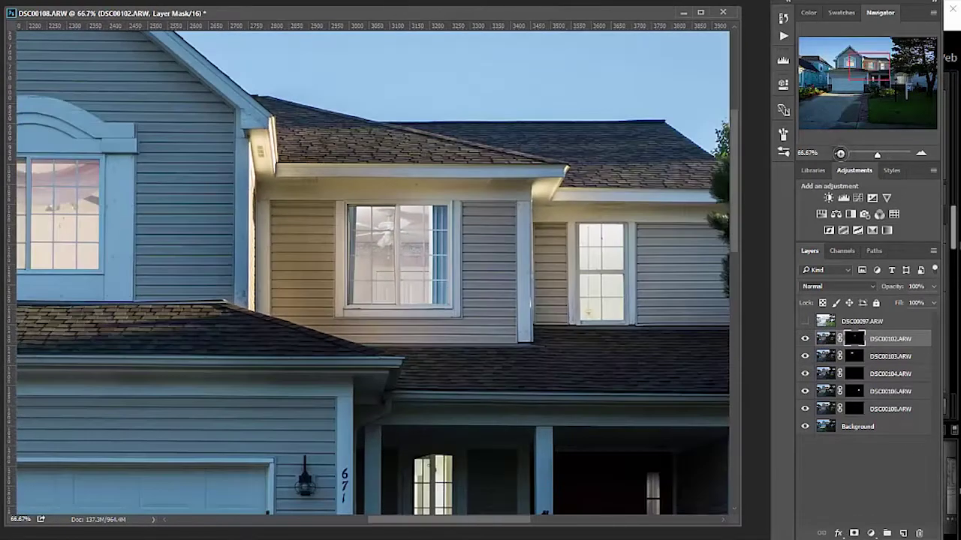
click(840, 153)
click(839, 153)
scroll(184, 444, down, 1)
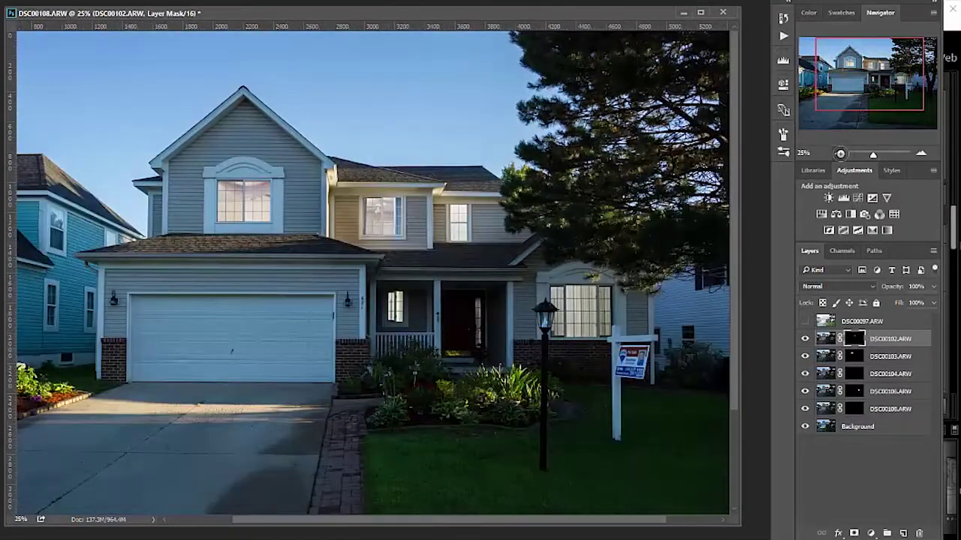
Show layer DSC00097, outline its bright front porch with the Polygonal Lasso, and add a layer mask from the selection
click(845, 324)
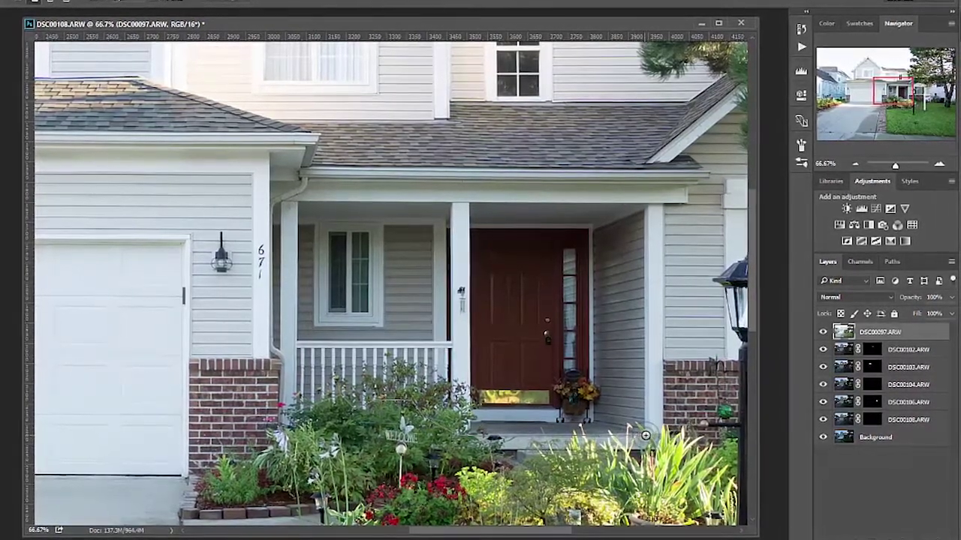
scroll(582, 106, up, 1)
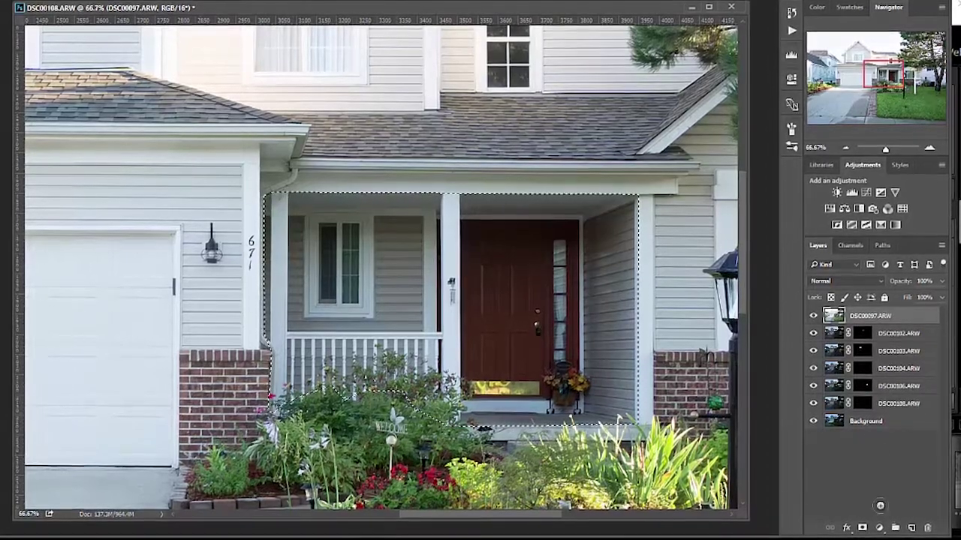
key(ctrl+i)
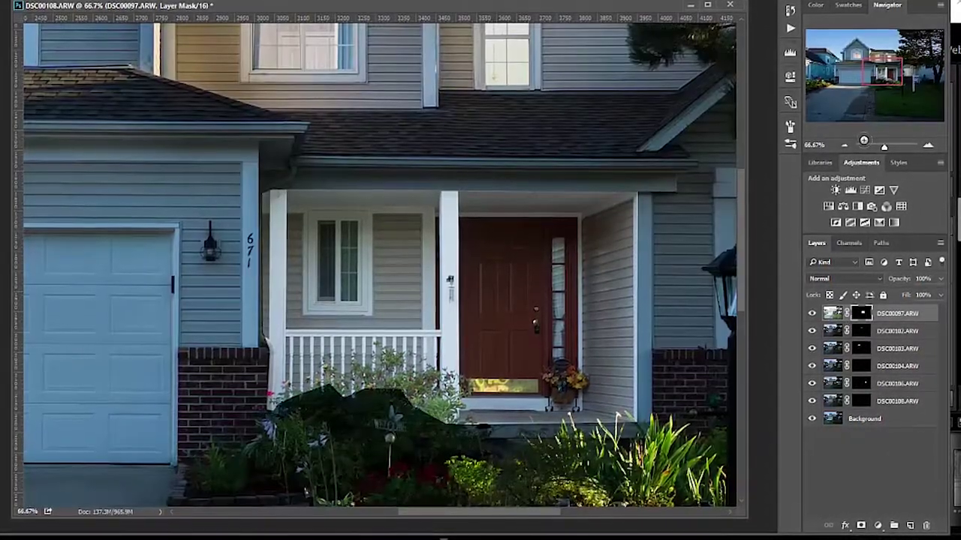
key(ctrl+minus)
key(ctrl+minus)
key(ctrl+minus)
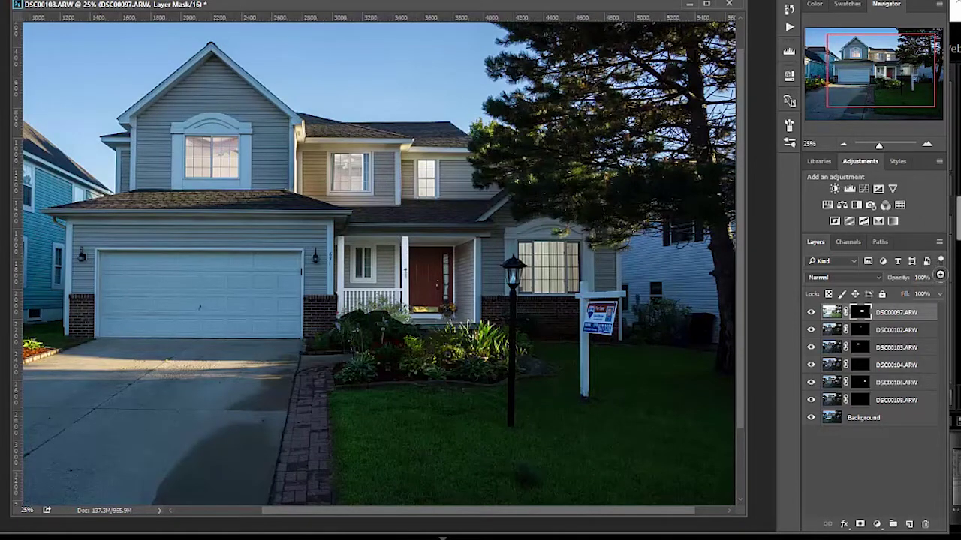
Lower layer DSC00097's opacity to 79% and brush black on its mask to blend the porch edges around the shrubs
click(939, 276)
drag(937, 293, 932, 292)
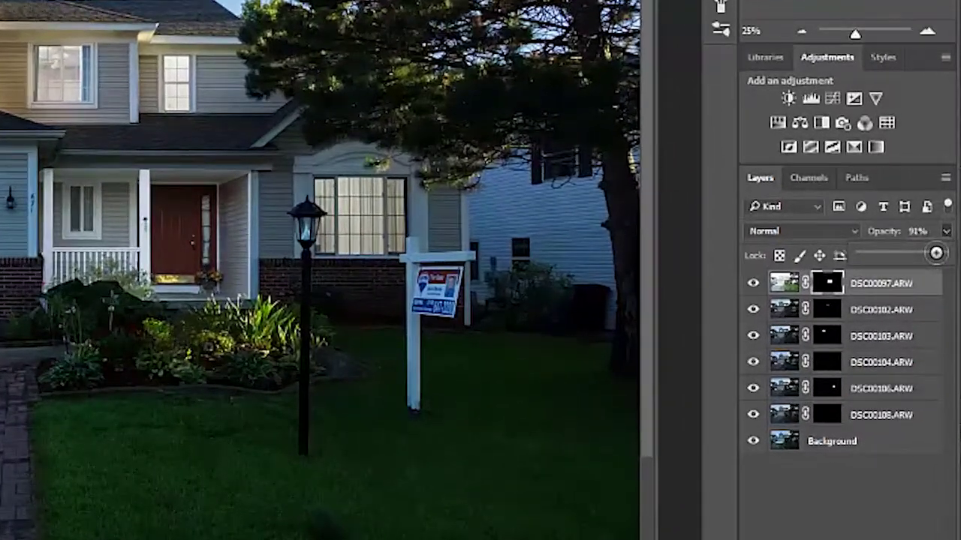
mouse_move(904, 252)
mouse_down()
mouse_move(831, 254)
mouse_move(912, 257)
mouse_up()
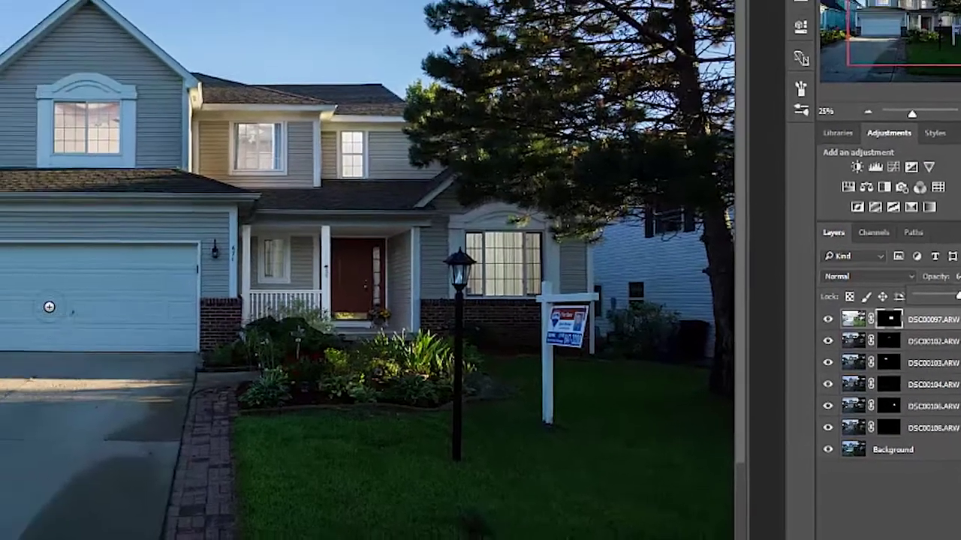
key(b)
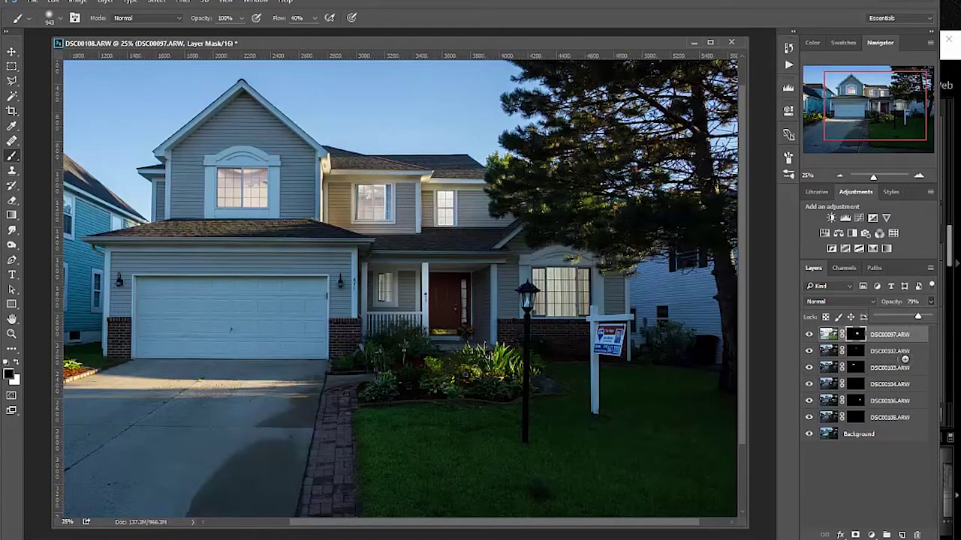
Select the masked window layers one by one from DSC00102 down to DSC00108 to review them
click(901, 353)
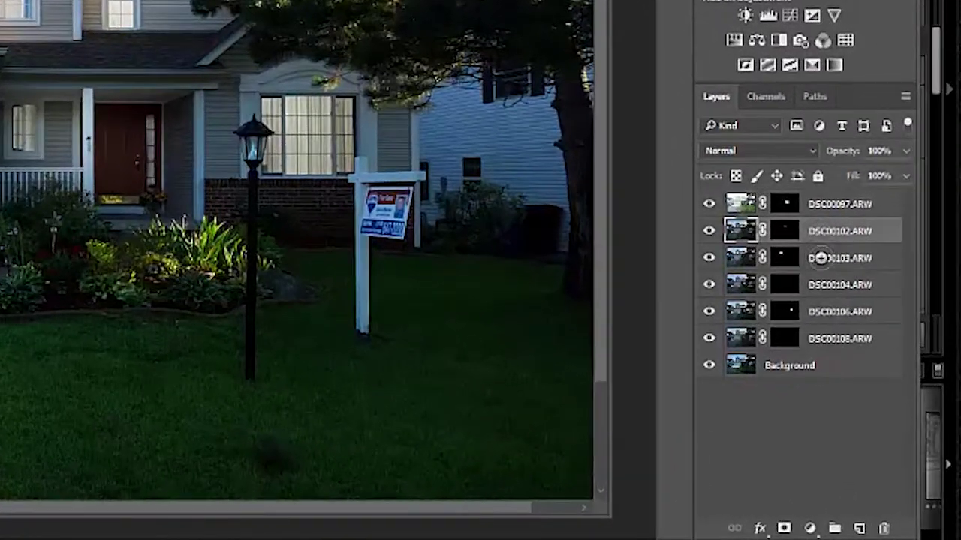
click(820, 258)
click(826, 284)
click(822, 311)
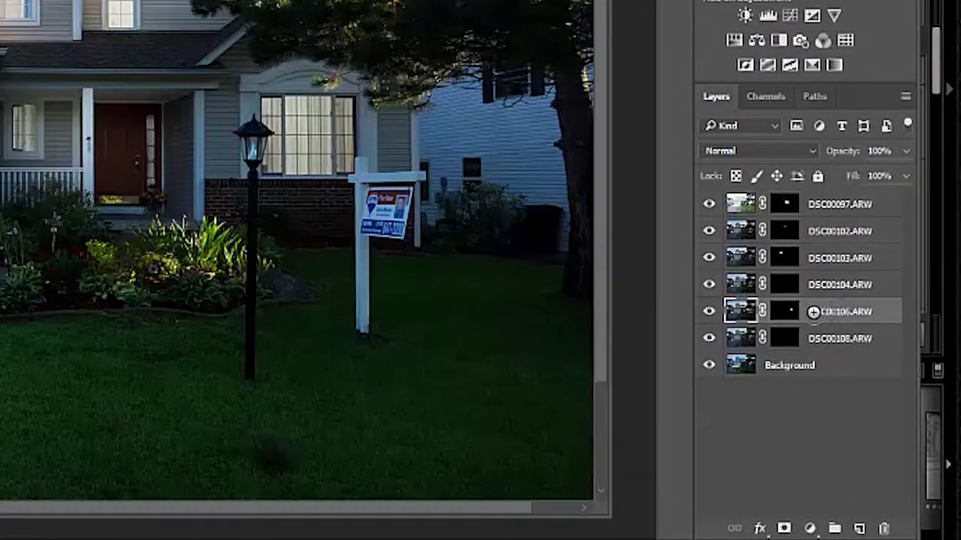
click(824, 339)
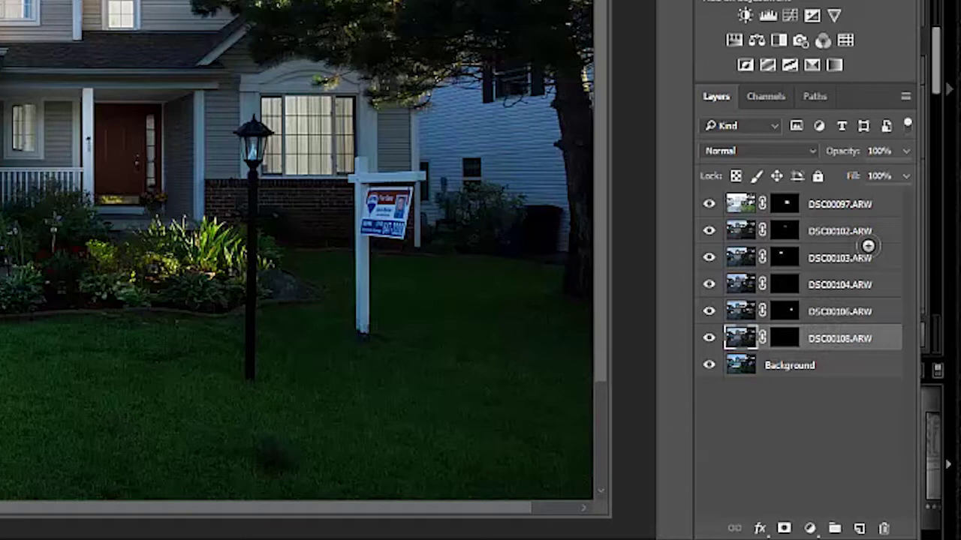
Set the blend mode of masked window layers DSC00108, DSC00106 and DSC00104 to Lighten
click(751, 148)
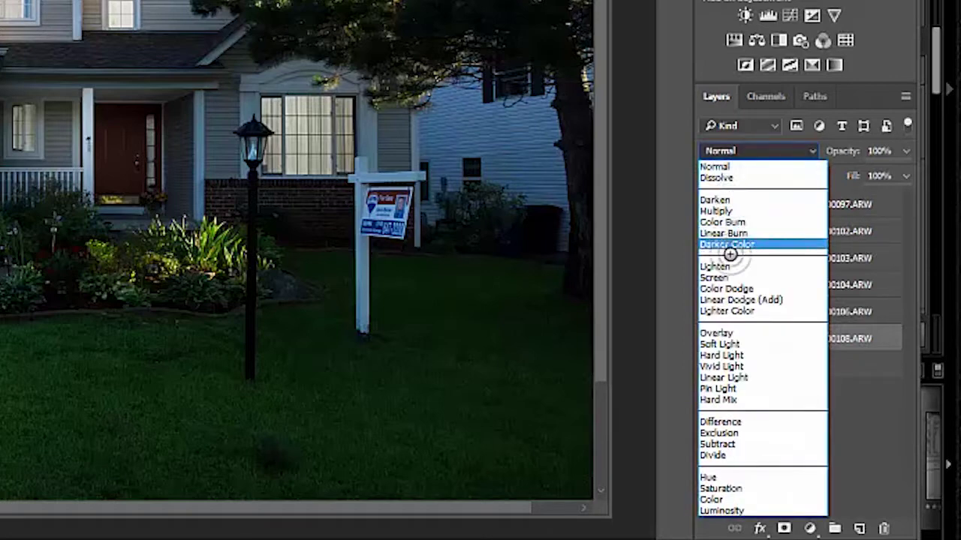
key(Escape)
click(833, 312)
click(758, 150)
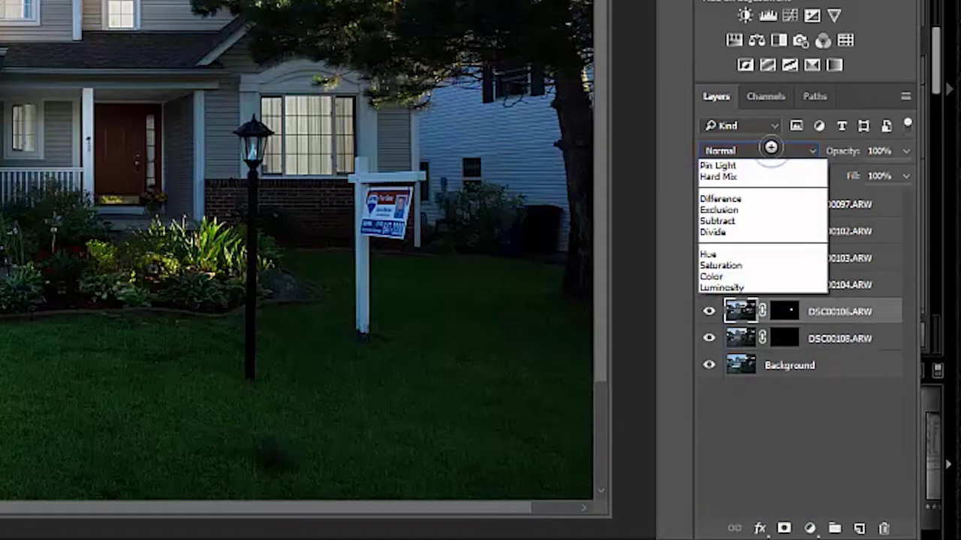
click(781, 267)
click(811, 281)
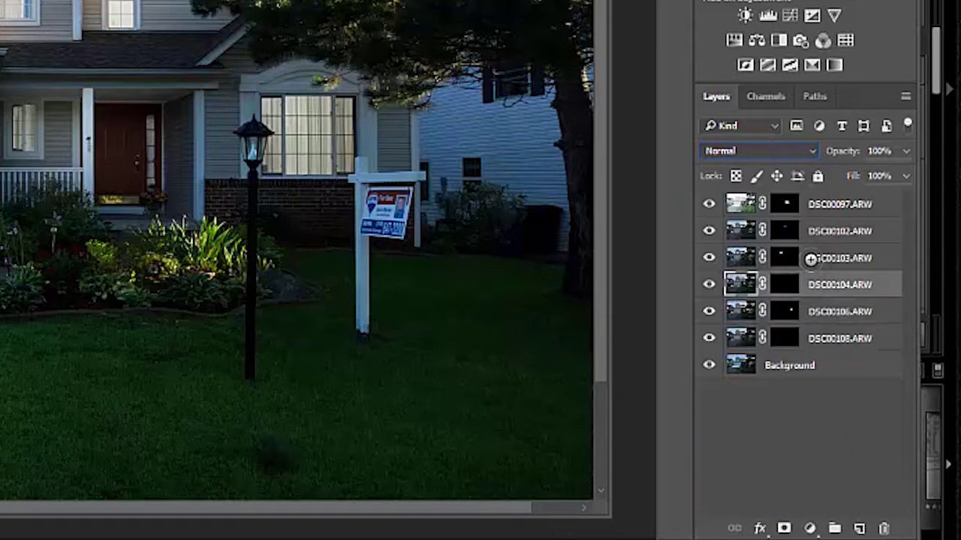
click(767, 150)
click(750, 267)
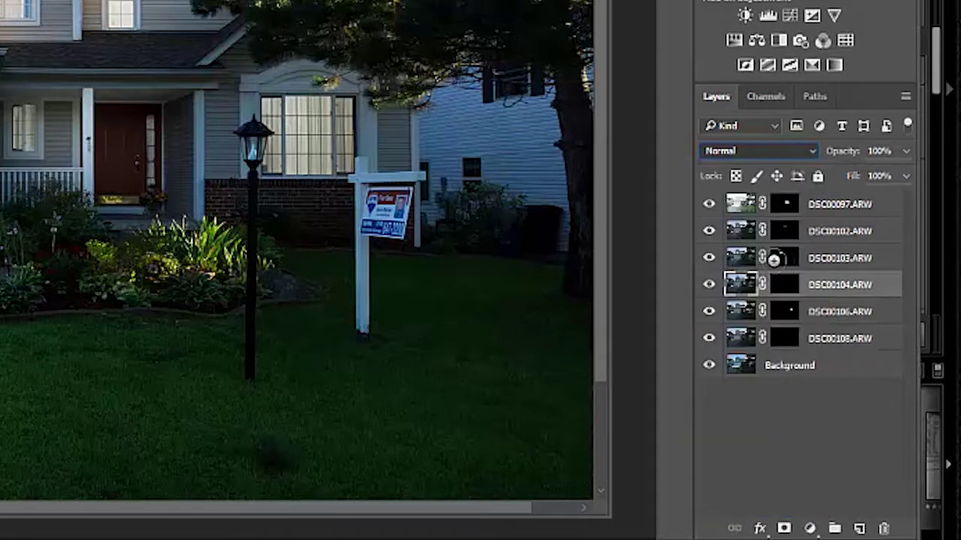
Set the blend mode of layers DSC00103 and DSC00102 to Lighten
click(836, 255)
click(726, 150)
click(744, 262)
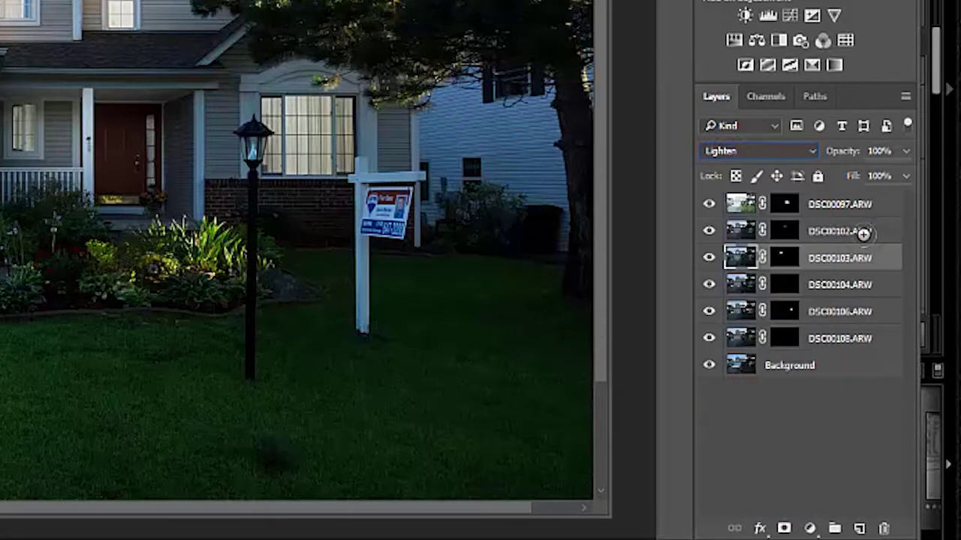
click(863, 232)
click(732, 153)
click(764, 278)
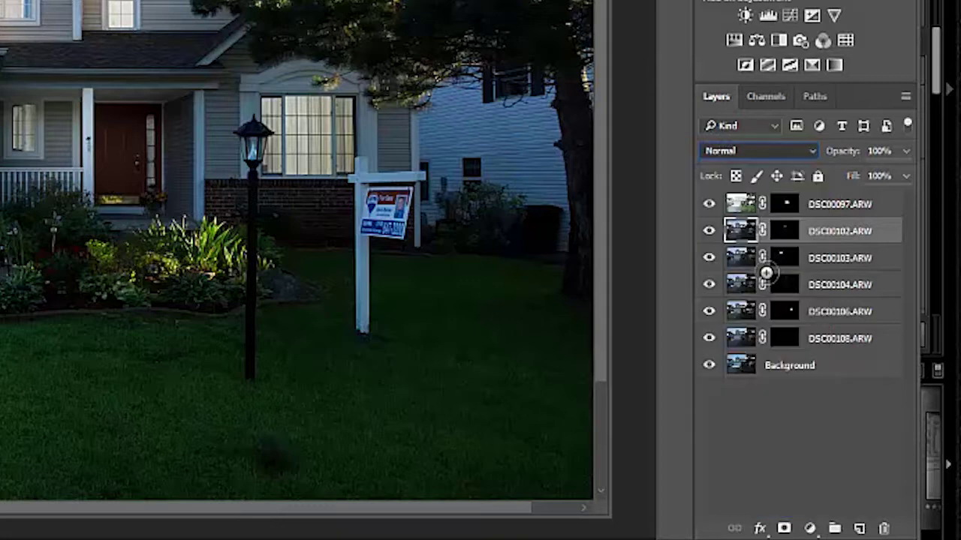
click(758, 153)
click(754, 264)
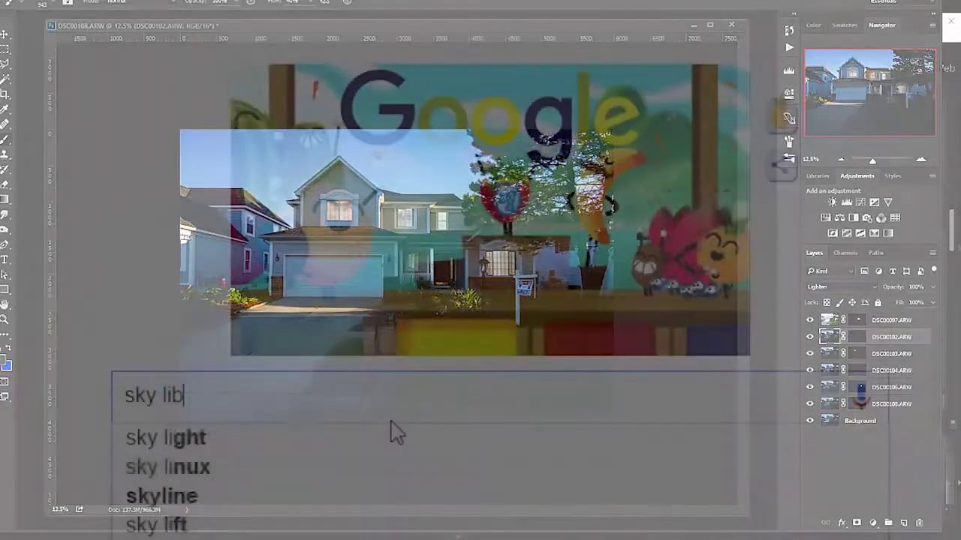
Switch to Google and search for "sky library"
text(rary)
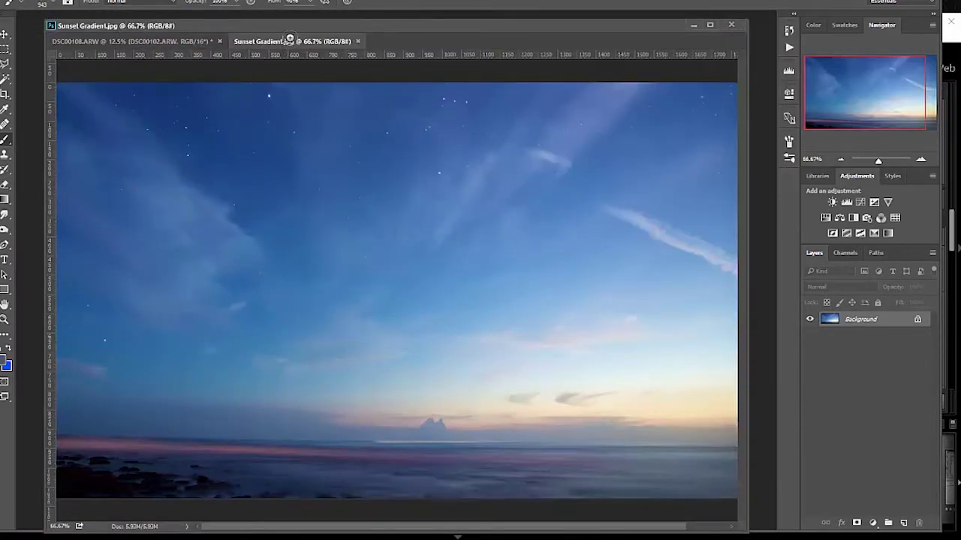
In Photoshop, float Sunset Gradient.jpg in its own window and copy its background layer into the DSC00108.ARW house document
mouse_move(289, 39)
mouse_down()
mouse_move(294, 71)
mouse_move(446, 92)
mouse_move(288, 86)
mouse_move(240, 101)
mouse_up()
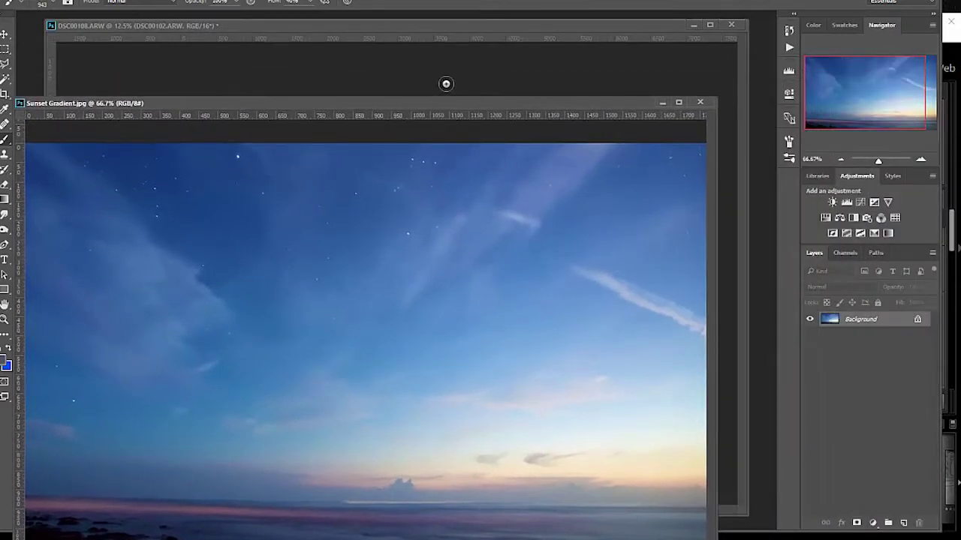
click(440, 33)
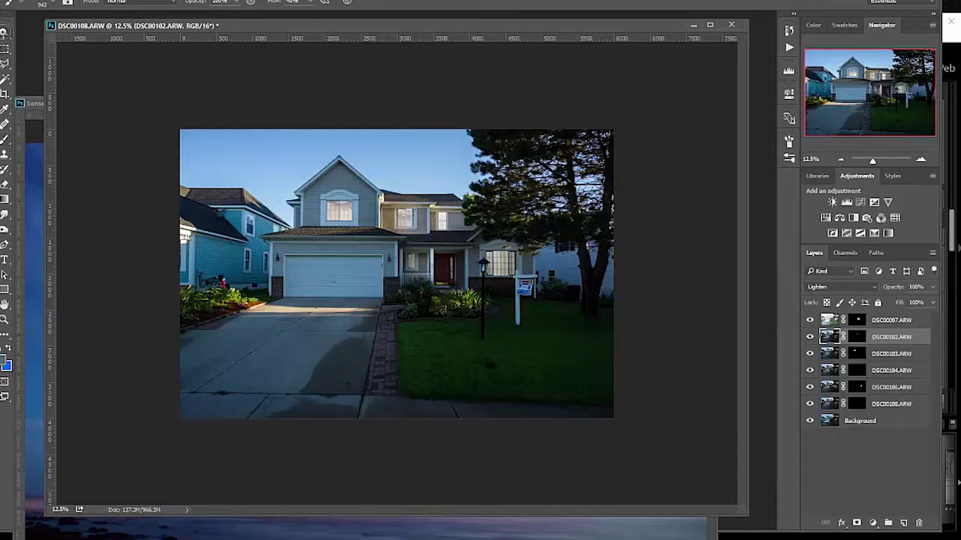
key(v)
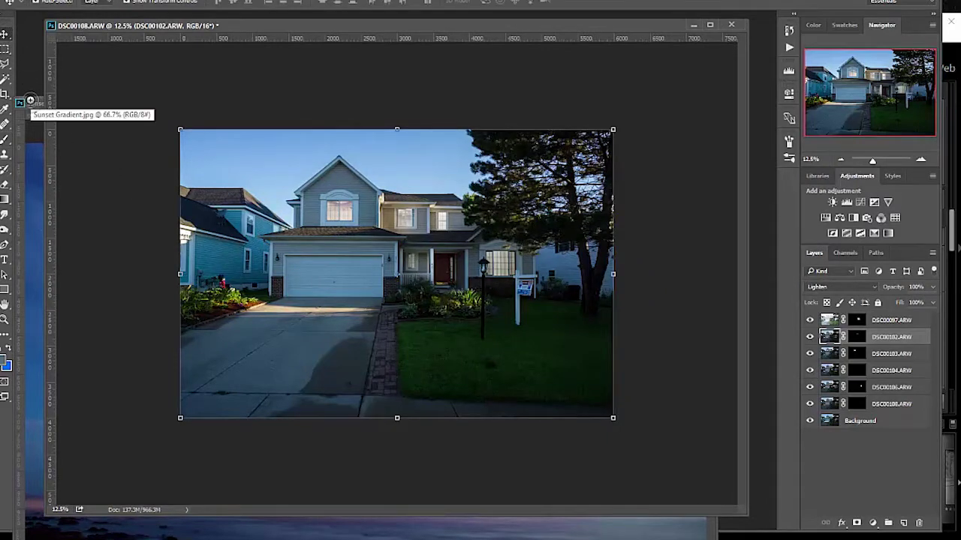
click(30, 101)
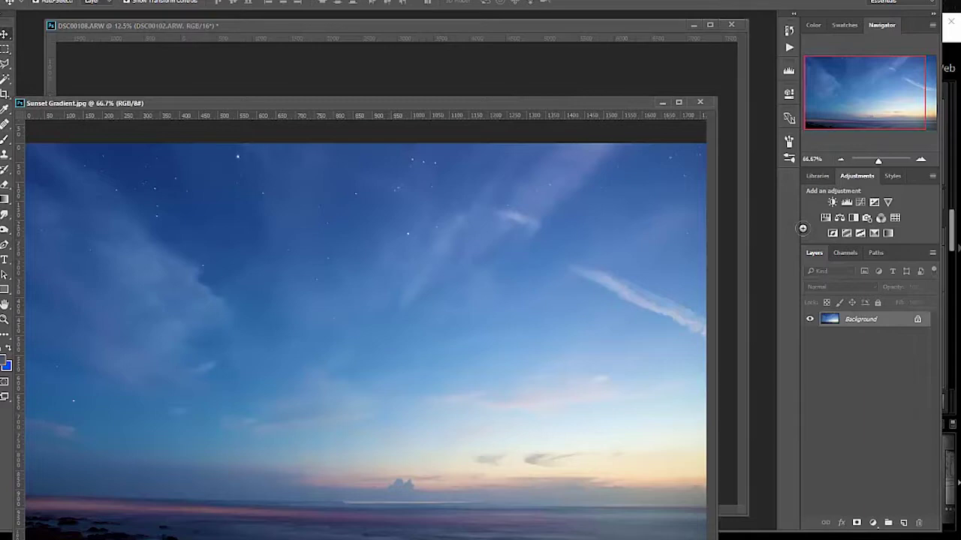
drag(861, 321, 498, 69)
click(475, 196)
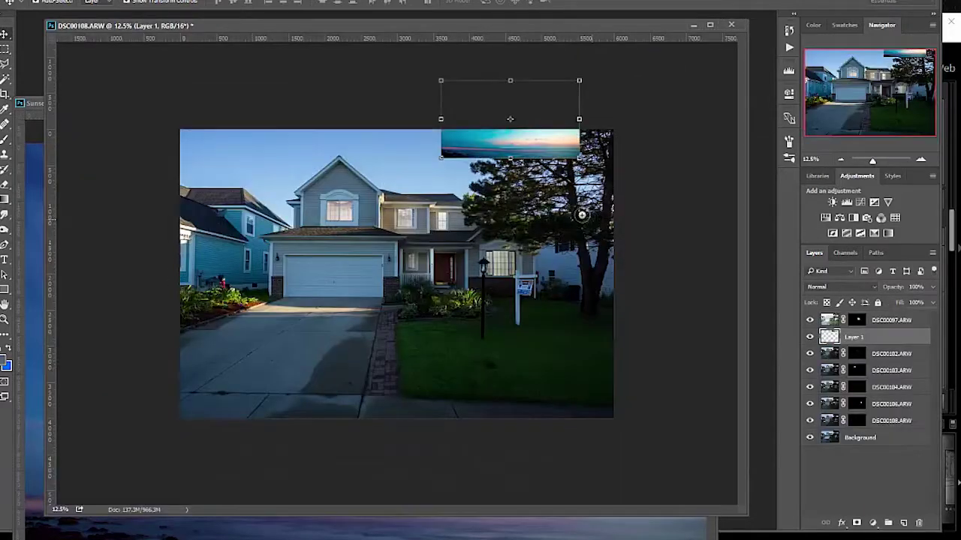
Enlarge the pasted sunset sky to span the upper part of the photo, and move its layer above DSC00097
drag(516, 165, 650, 306)
drag(577, 294, 570, 232)
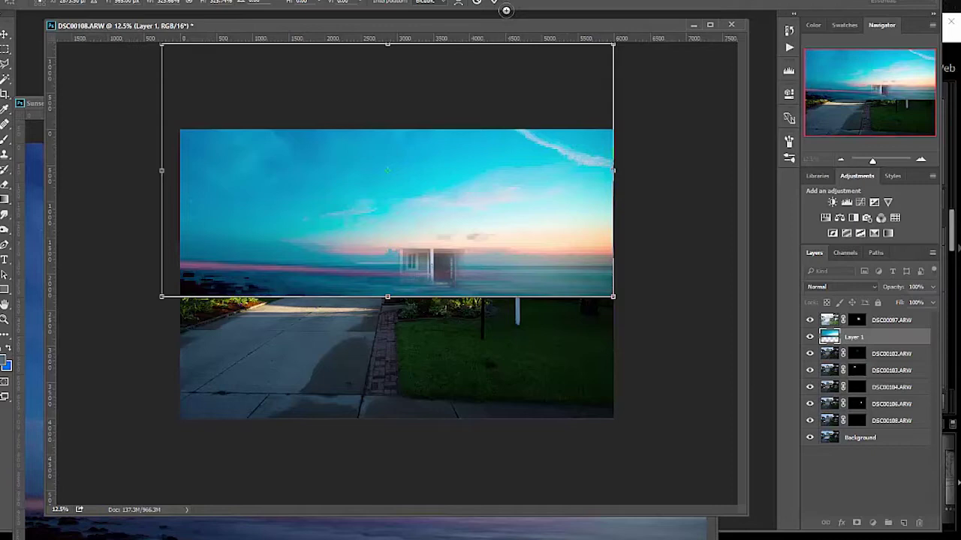
key(Return)
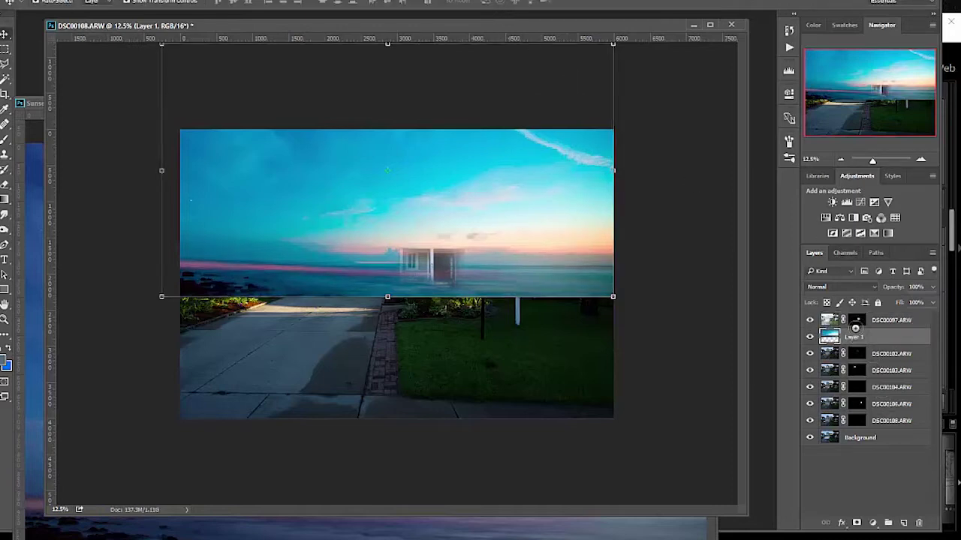
drag(855, 328, 855, 315)
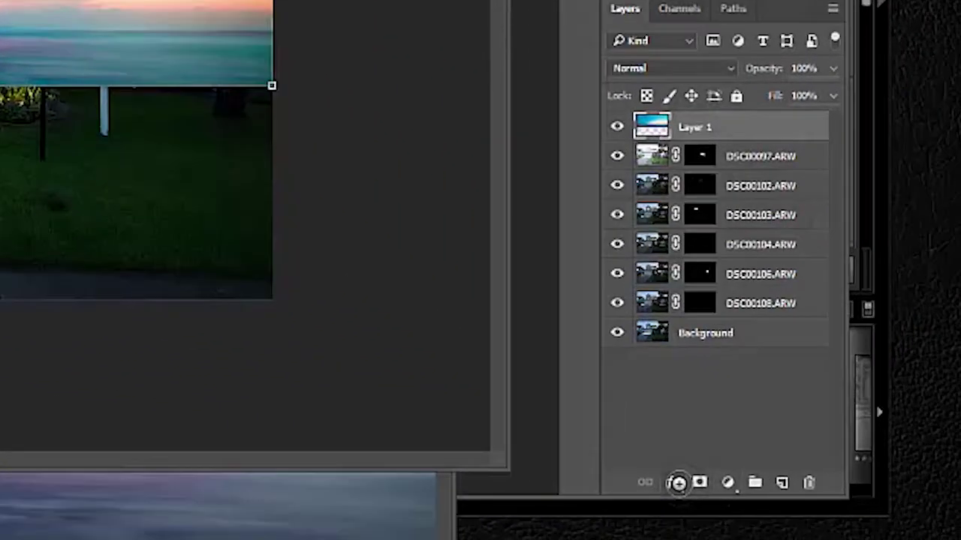
In Layer 1's blending options, raise the Blend If shadow threshold of the underlying layer to 131 and apply it
click(842, 523)
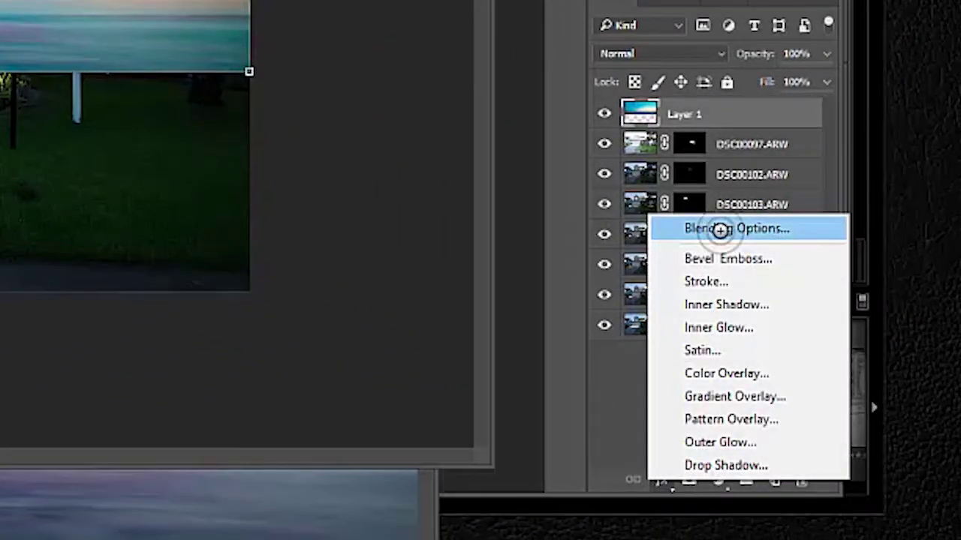
click(661, 483)
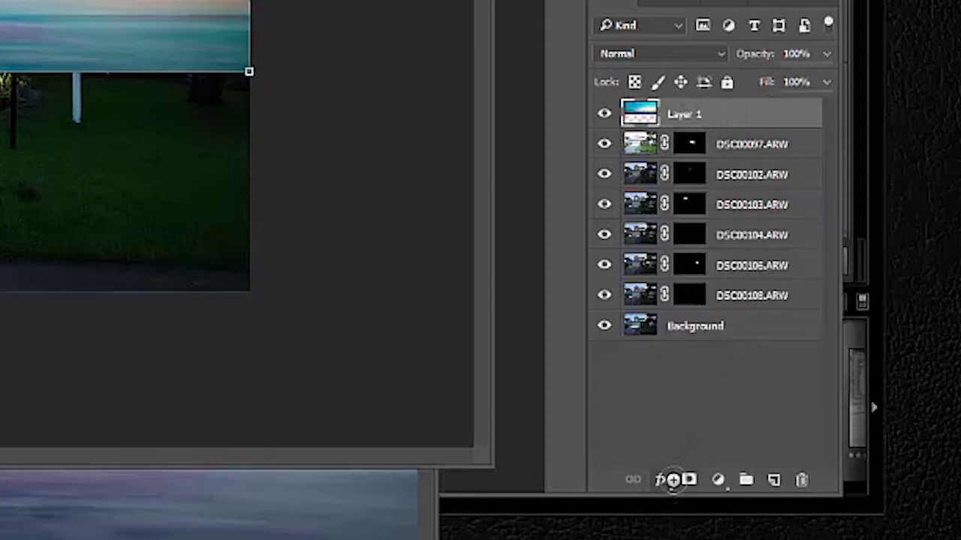
click(667, 480)
click(744, 226)
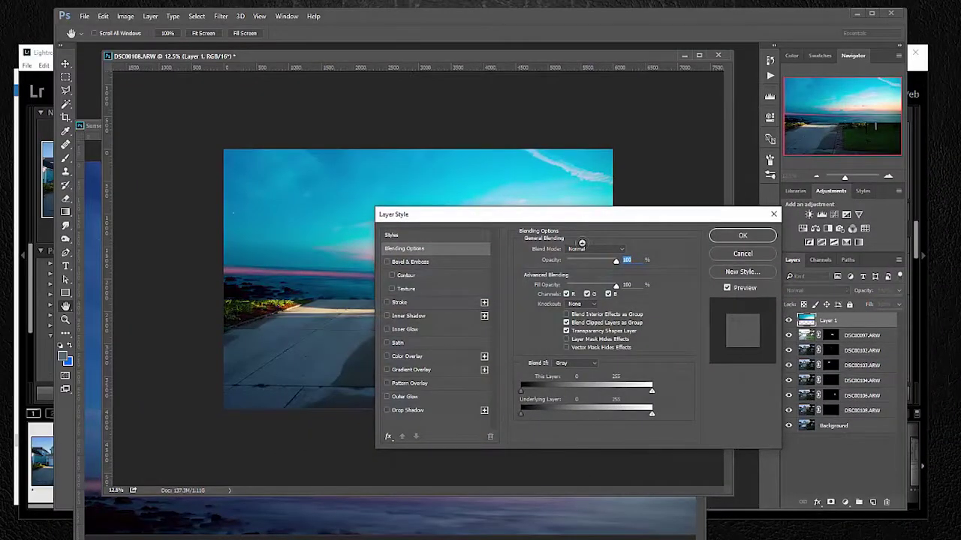
drag(593, 216, 632, 297)
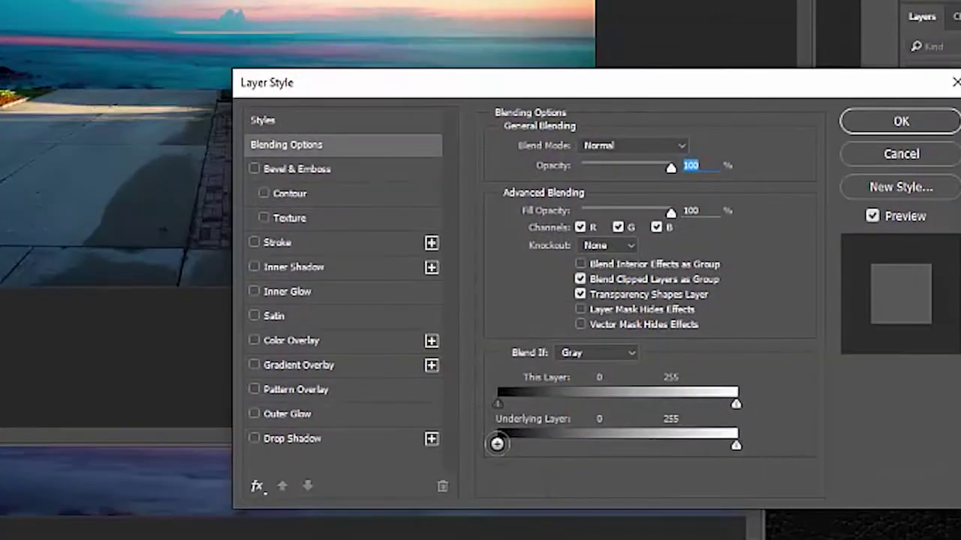
drag(520, 467, 641, 496)
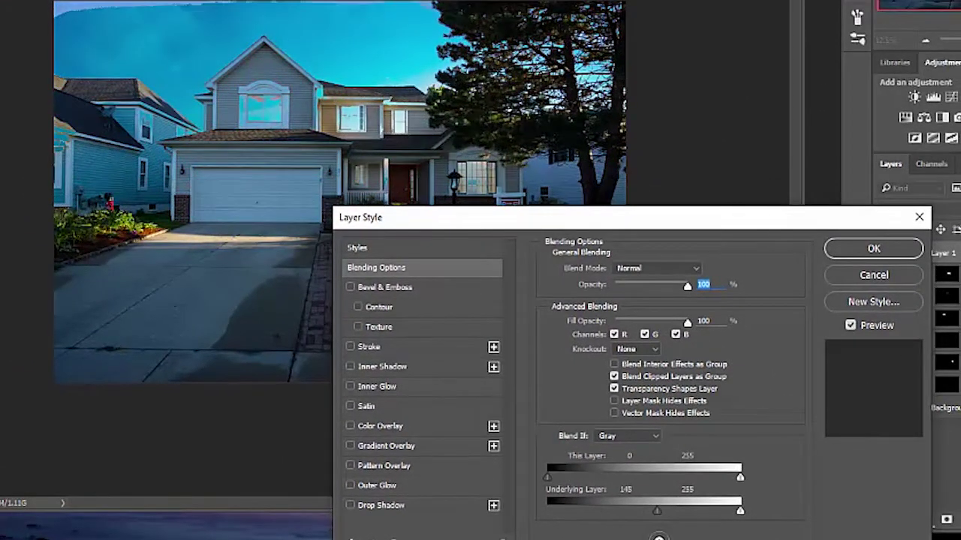
mouse_move(658, 538)
mouse_down()
mouse_move(671, 539)
mouse_move(633, 537)
mouse_move(667, 539)
mouse_move(651, 538)
mouse_up()
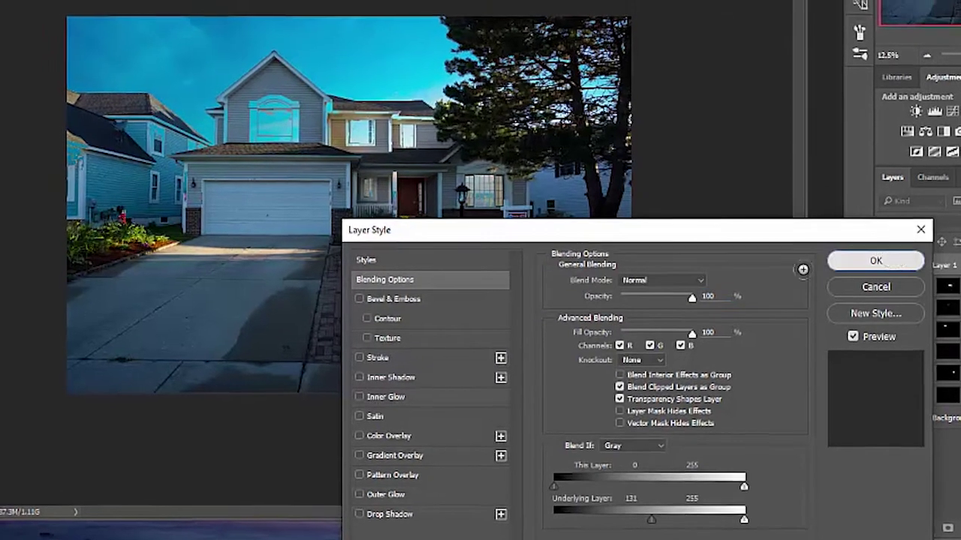
click(873, 249)
Add a layer mask to Layer 1 and brush black on it over the main house's walls, trim and upstairs windows
key(ctrl+t)
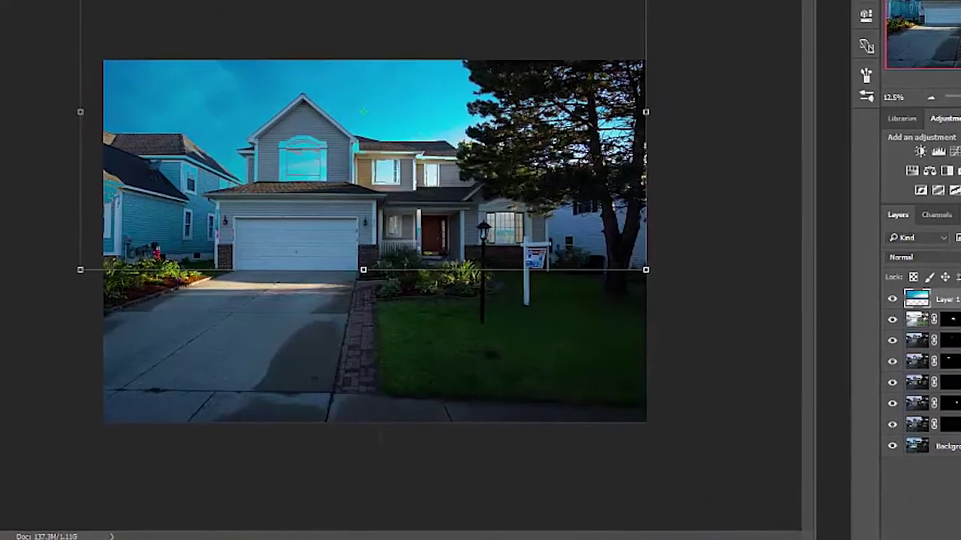
key(Return)
key(ctrl+plus)
scroll(364, 220, up, 2)
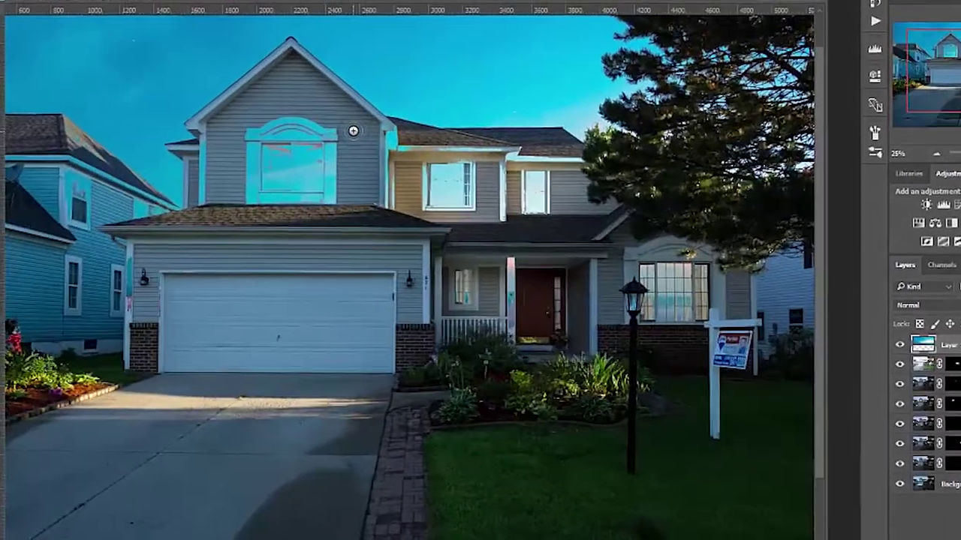
scroll(298, 272, up, 3)
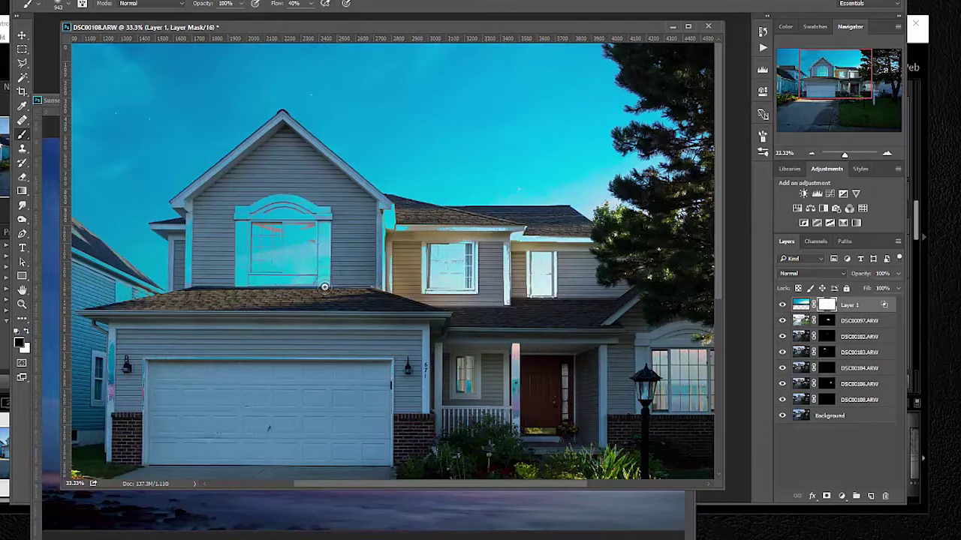
drag(324, 287, 279, 250)
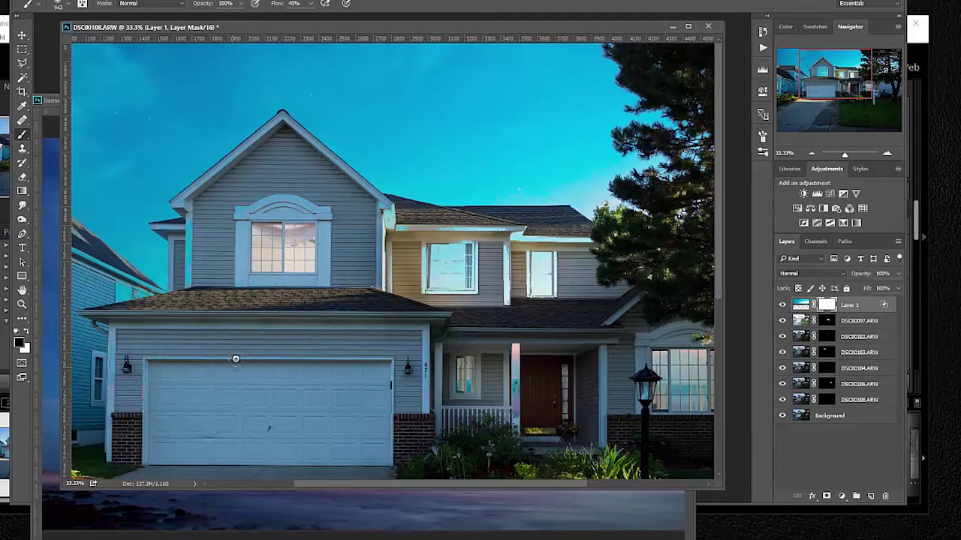
mouse_move(236, 358)
mouse_down()
mouse_move(551, 367)
mouse_move(466, 403)
mouse_move(620, 393)
mouse_move(583, 348)
mouse_move(504, 322)
mouse_move(512, 294)
mouse_up()
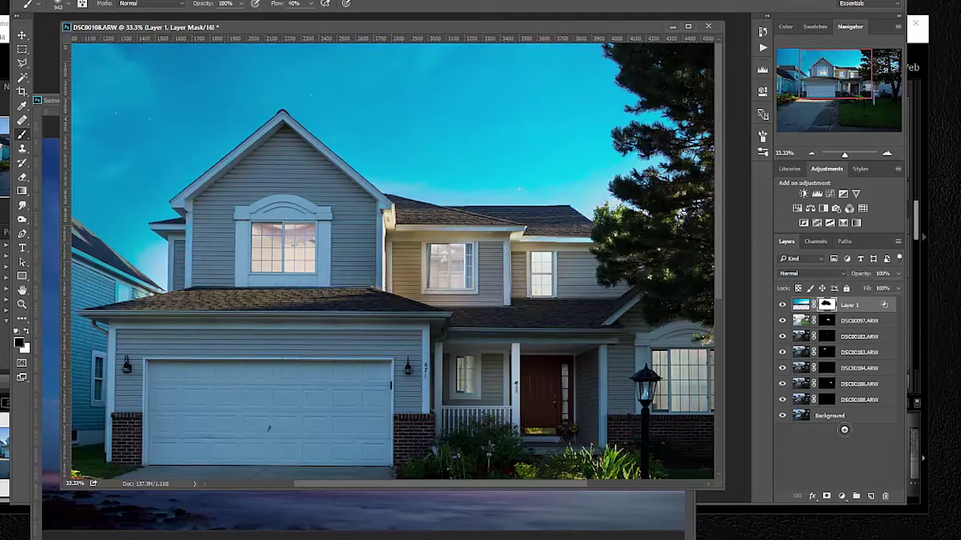
Brush black on Layer 1's mask over the neighbouring teal house, the large ground-floor window and the driveway
drag(537, 488, 420, 488)
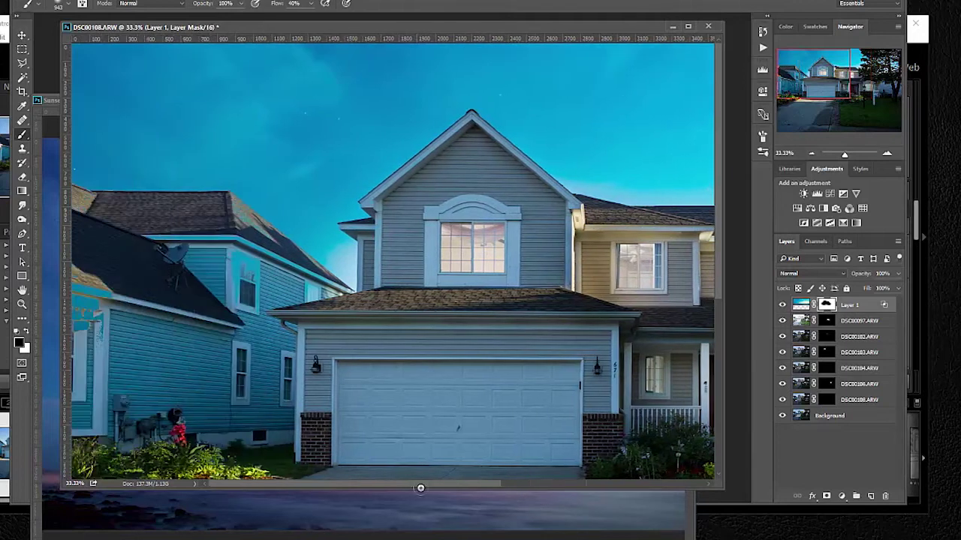
drag(222, 291, 224, 296)
drag(112, 261, 82, 327)
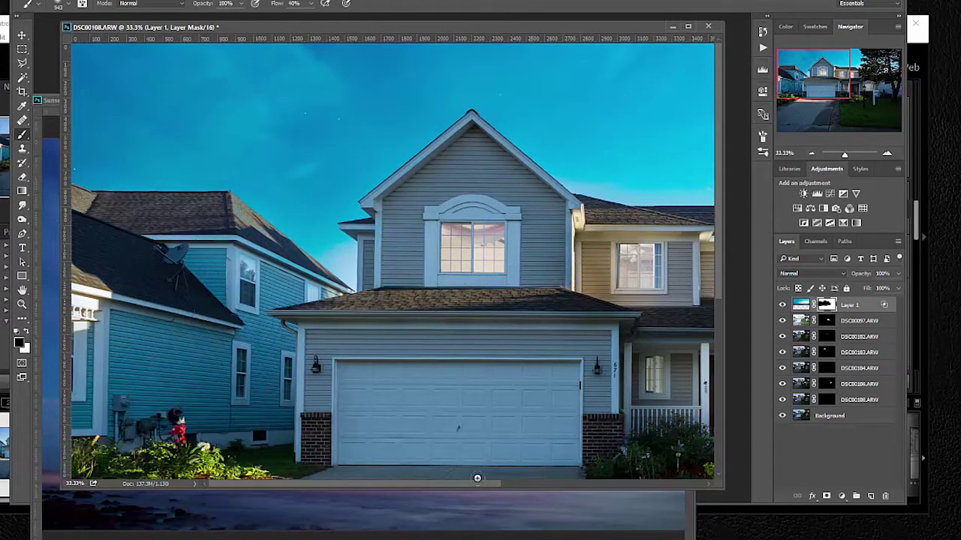
drag(406, 487, 604, 486)
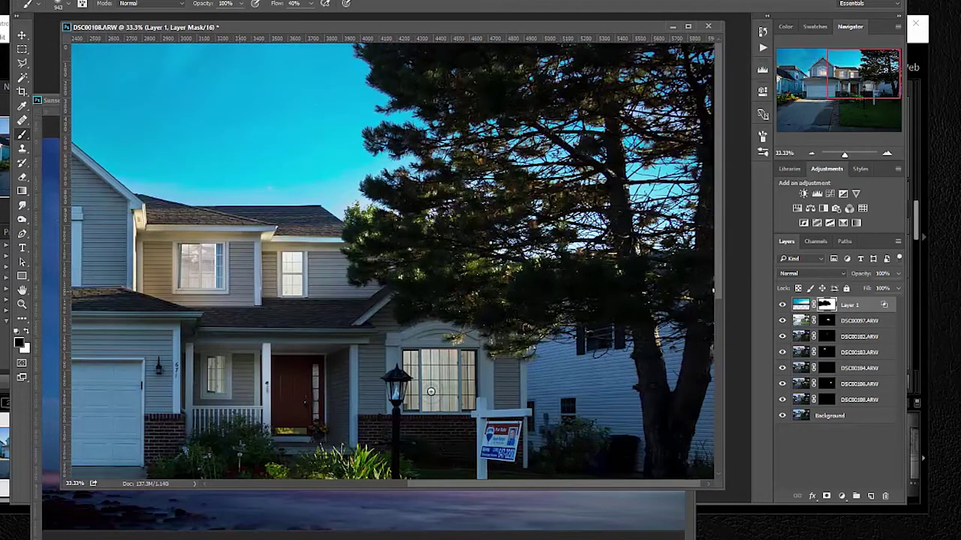
click(809, 156)
click(809, 156)
click(809, 156)
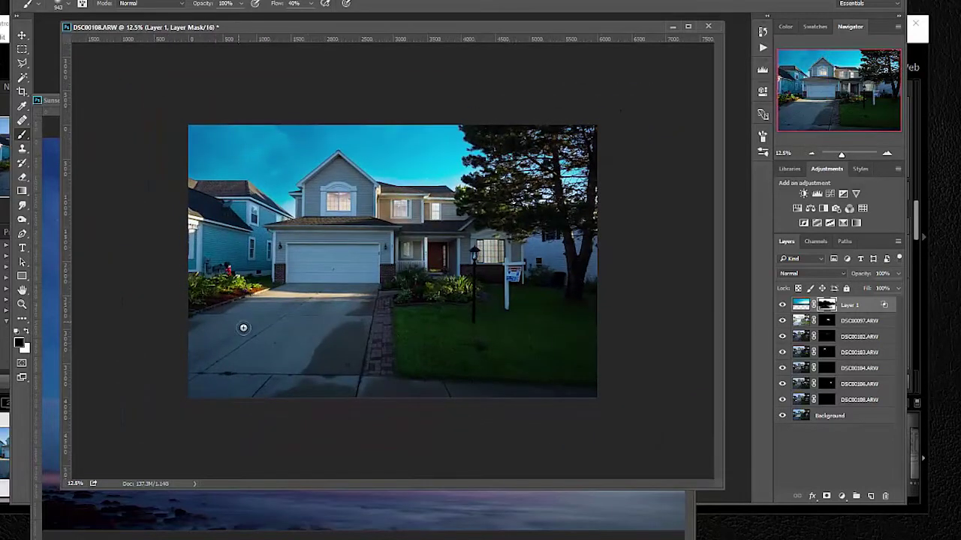
right_click(245, 330)
drag(255, 291, 299, 297)
click(21, 305)
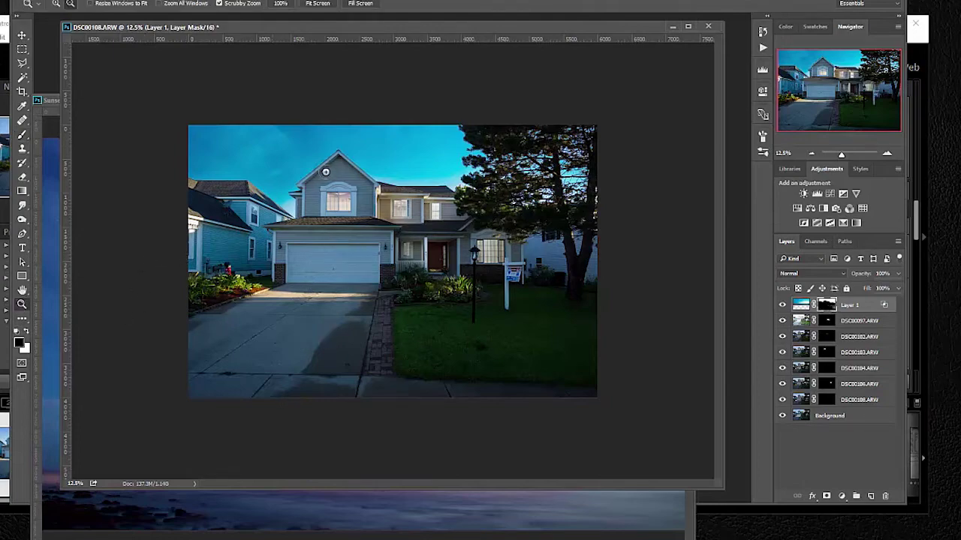
drag(324, 172, 345, 259)
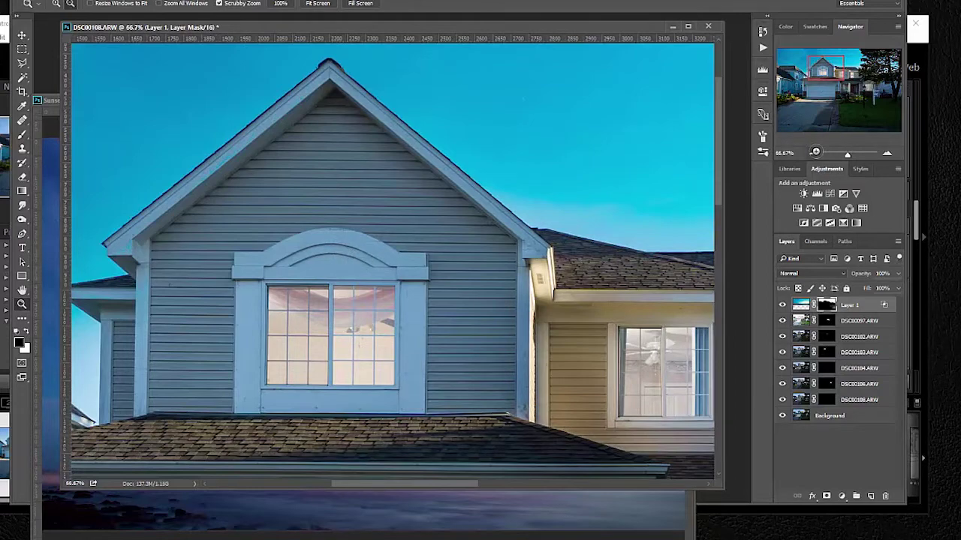
click(813, 152)
click(814, 152)
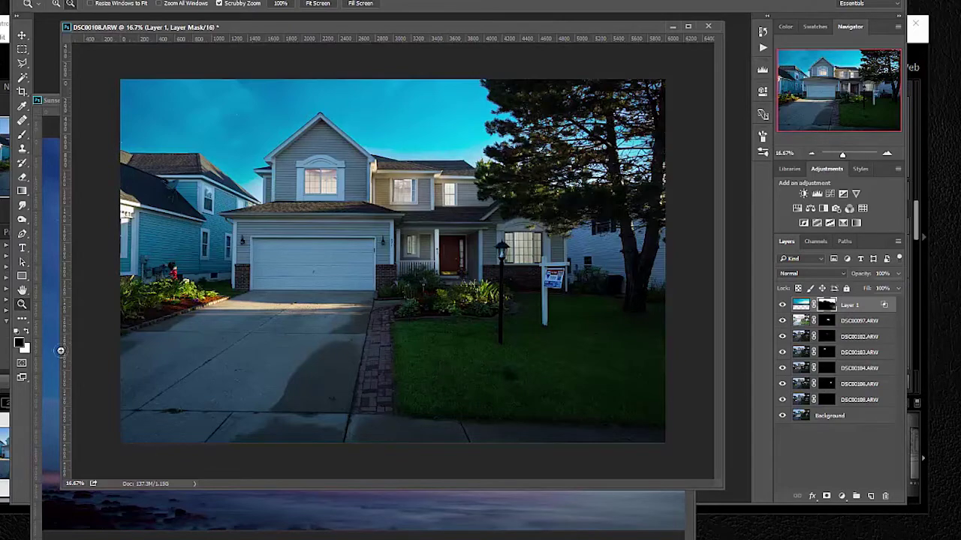
Select all layers from Background up to Layer 1 and merge them into one layer
click(307, 351)
click(833, 415)
right_click(859, 305)
click(721, 386)
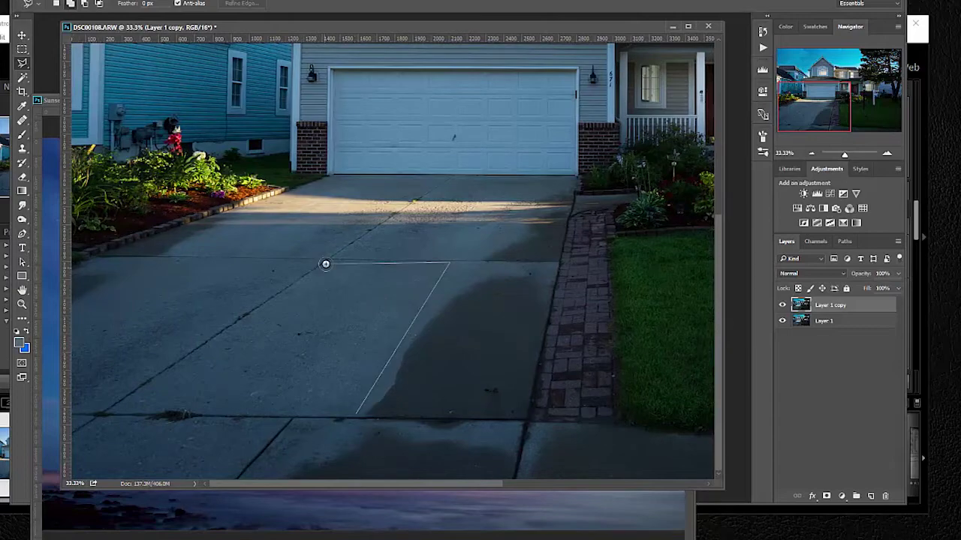
Outline the clean concrete panel beside the damp patch on the driveway with the Polygonal Lasso
click(357, 414)
click(211, 412)
click(157, 407)
click(331, 262)
click(342, 191)
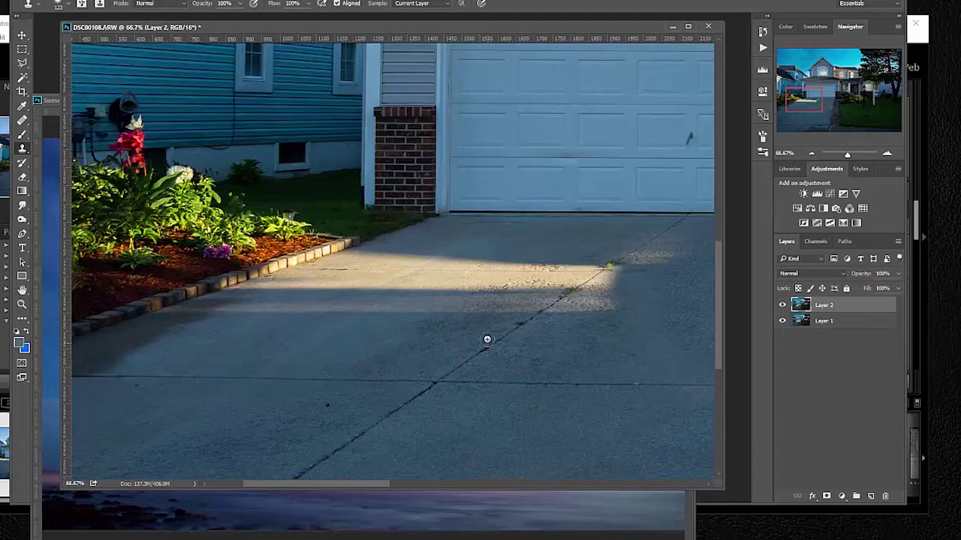
Cover the sunlit strip below the garage with a transformed concrete patch, merged down, and clone over the remaining bright spots
mouse_move(488, 339)
mouse_down()
mouse_move(531, 348)
mouse_move(562, 289)
mouse_up()
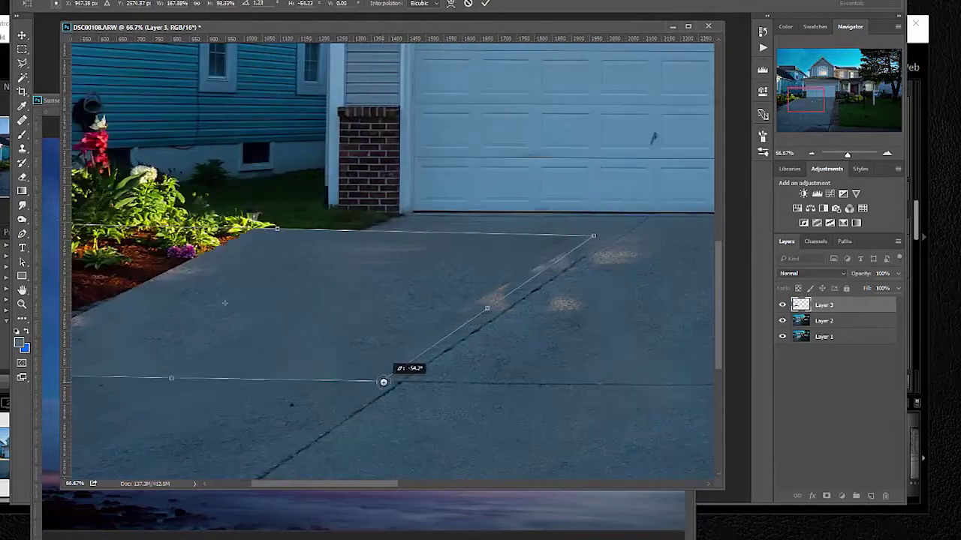
drag(590, 232, 643, 232)
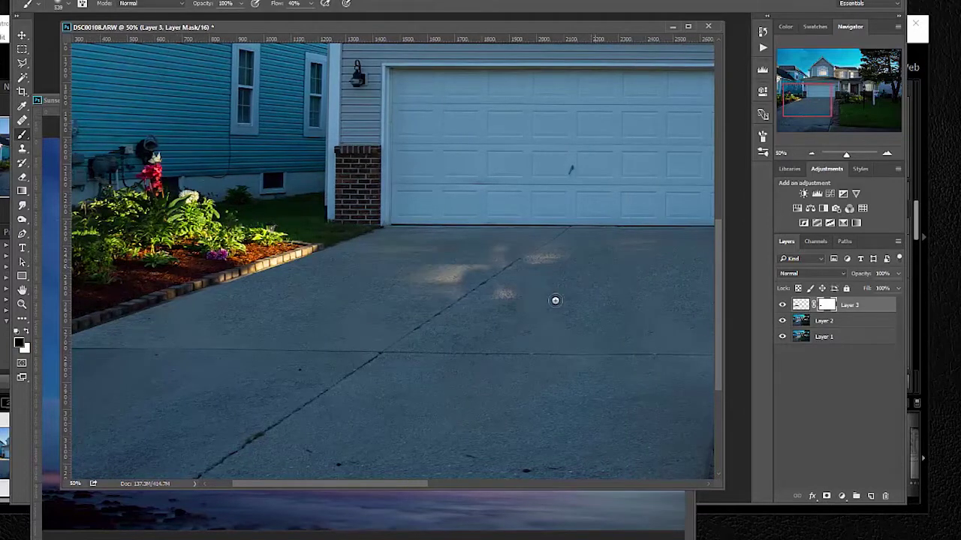
key(ctrl+e)
key(s)
mouse_move(371, 295)
mouse_down()
mouse_move(557, 315)
mouse_move(493, 248)
mouse_move(457, 275)
mouse_move(556, 299)
mouse_up()
Clone darker areas over the sunlit mulch and brick edging of the flower bed beside the driveway
key(ctrl+minus)
alt+right_click(192, 291)
drag(206, 282, 259, 258)
alt+right_click(118, 262)
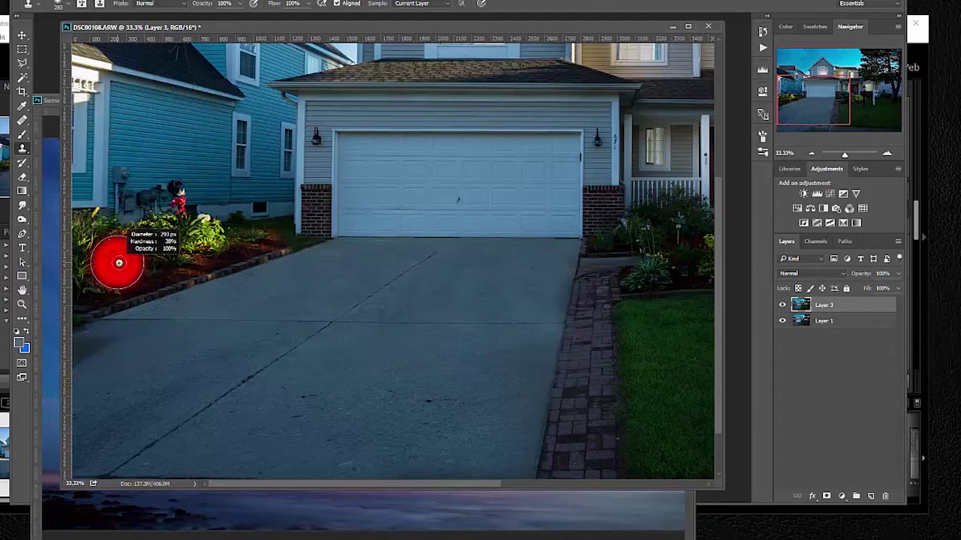
drag(142, 252, 199, 232)
Clone grass over the dark spot on the front lawn near the lamp post
click(812, 152)
click(811, 152)
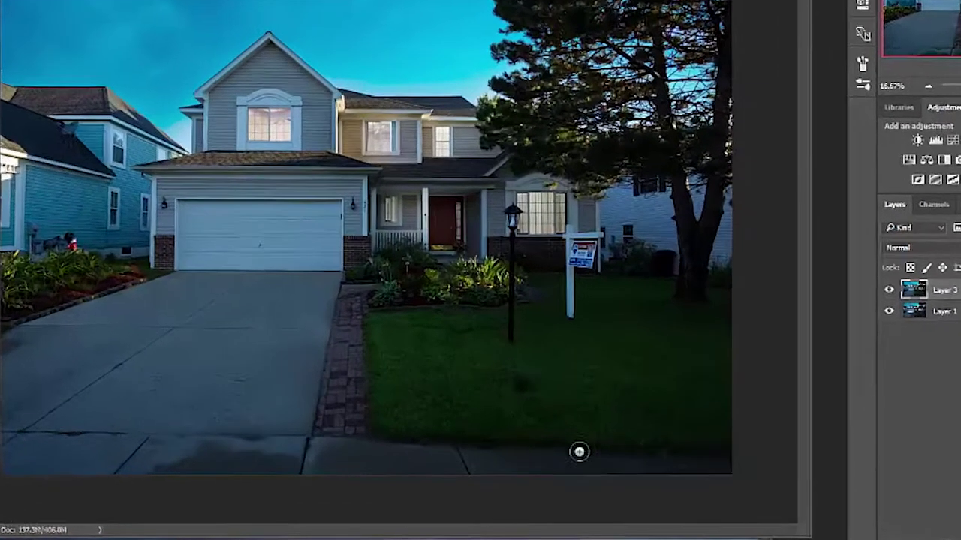
alt+right_click(478, 394)
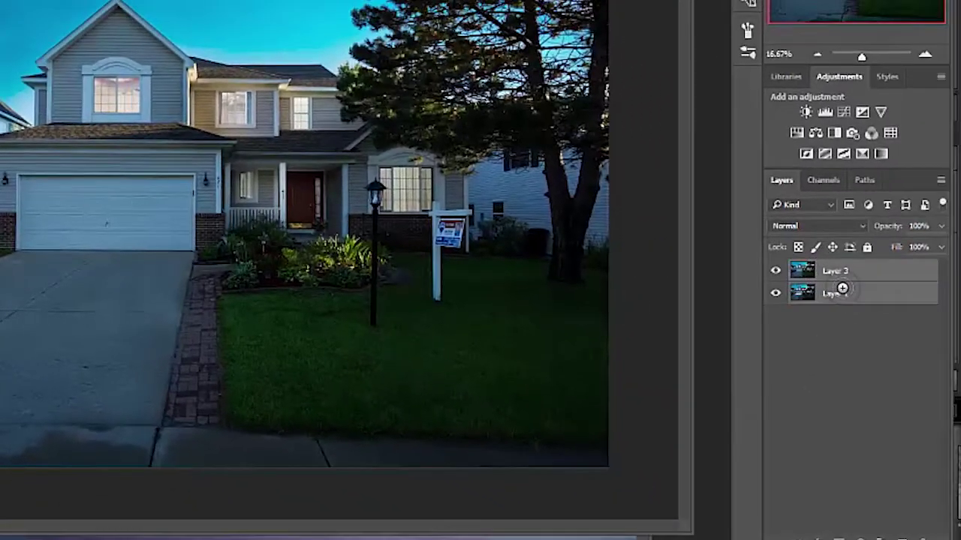
Merge Layer 3 and Layer 1 into one layer and save the file
right_click(842, 288)
click(667, 365)
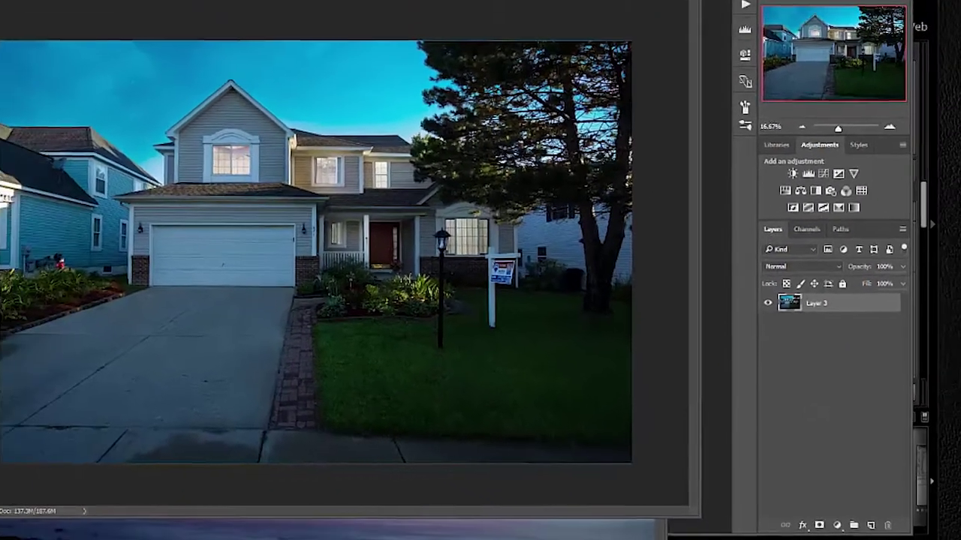
click(53, 22)
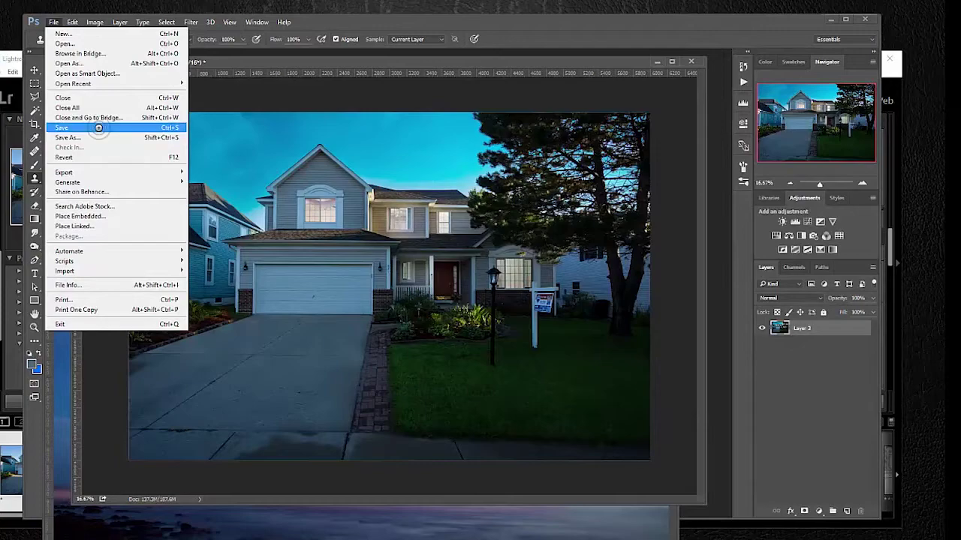
click(99, 127)
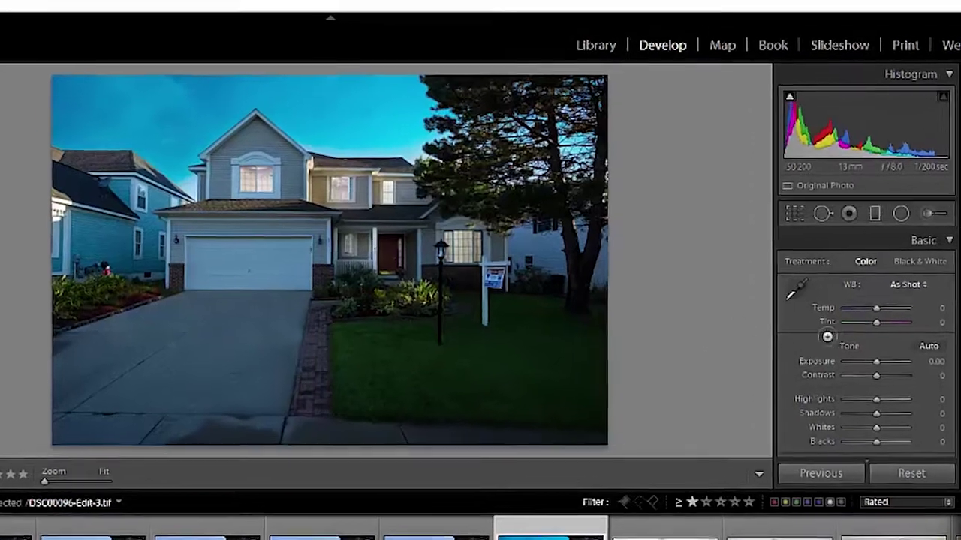
In Lightroom's Develop module, bring up the Transform settings for the saved DSC00096-Edit-3.tif
scroll(810, 317, down, 3)
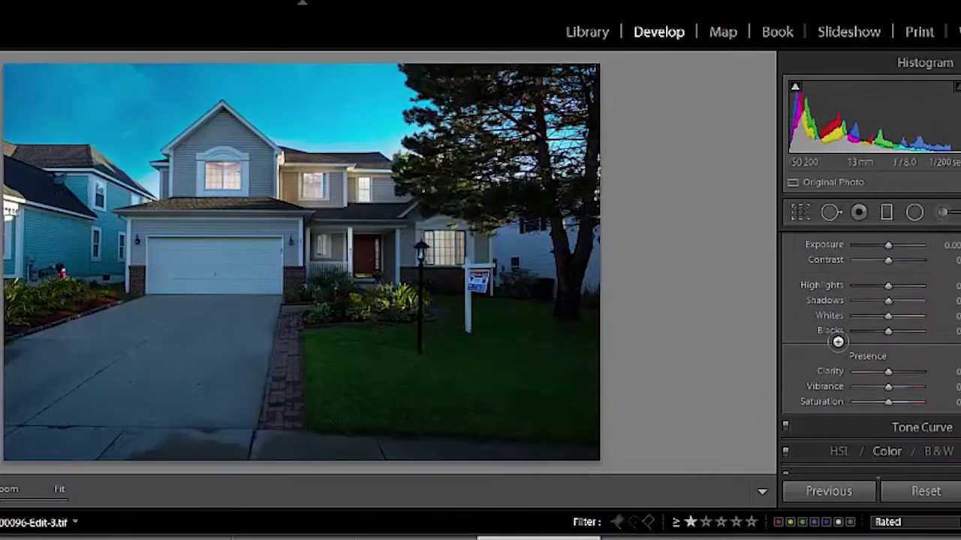
scroll(808, 330, up, 3)
scroll(833, 358, down, 10)
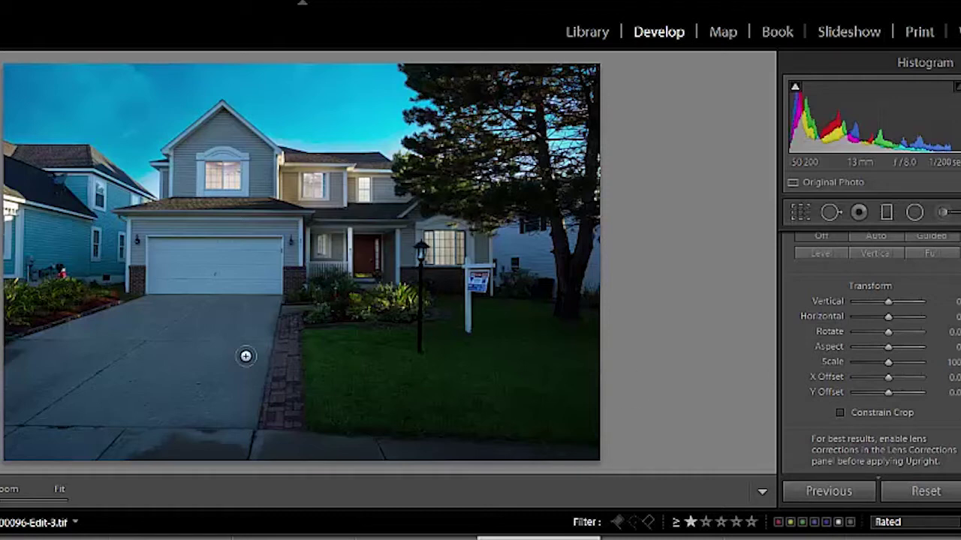
mouse_move(102, 212)
mouse_down()
mouse_move(476, 247)
mouse_move(533, 223)
mouse_move(544, 231)
mouse_move(535, 224)
mouse_up()
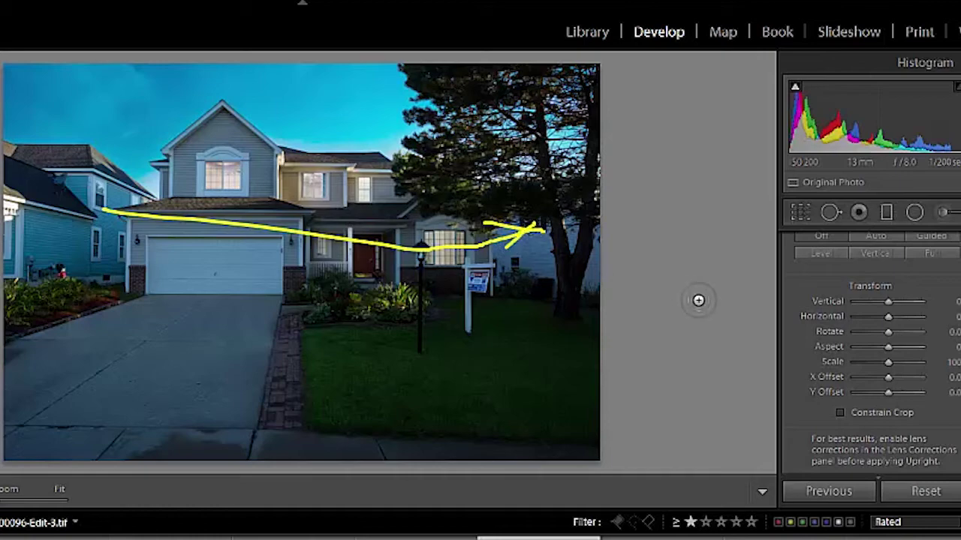
key(ctrl+z)
key(Escape)
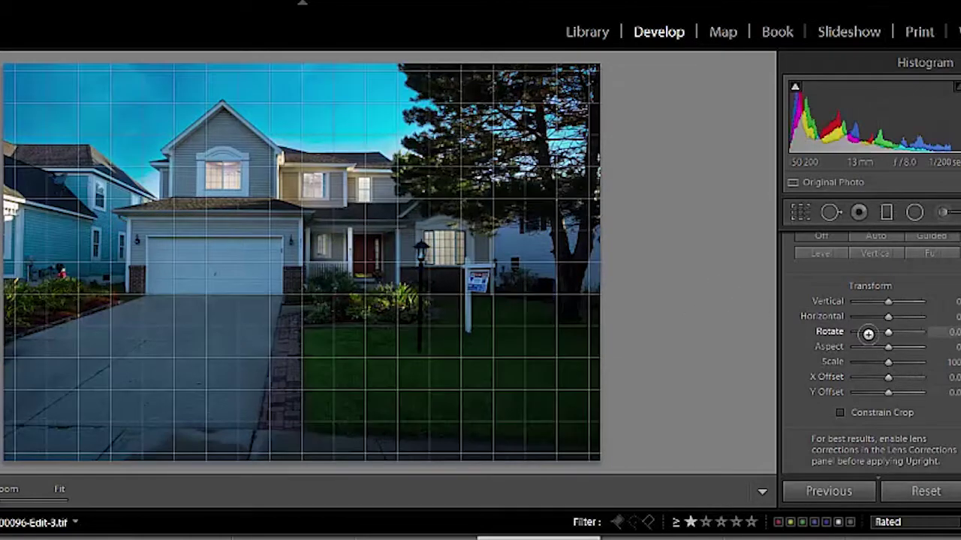
Straighten the photo with a Rotate value of about -0.5 and a Vertical correction of about -7
drag(957, 330, 949, 330)
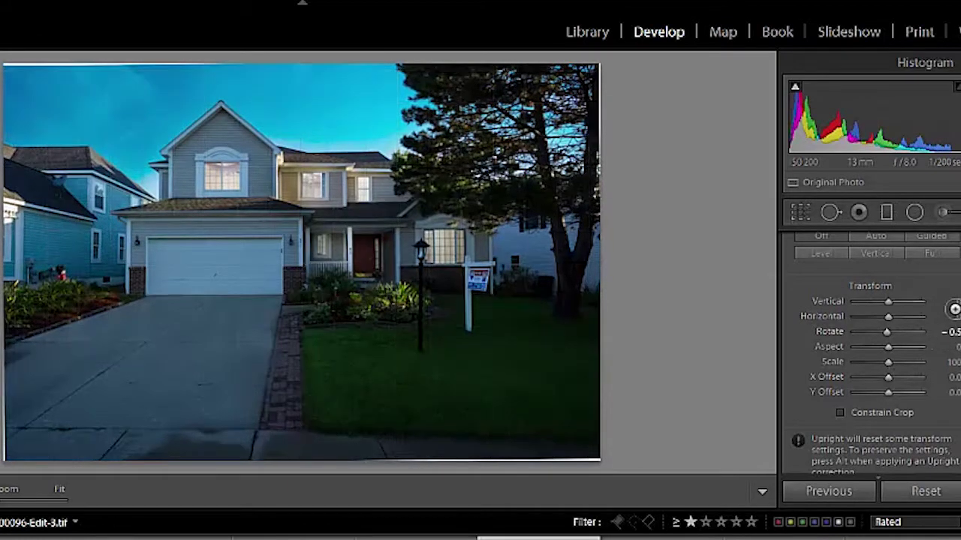
drag(956, 300, 953, 300)
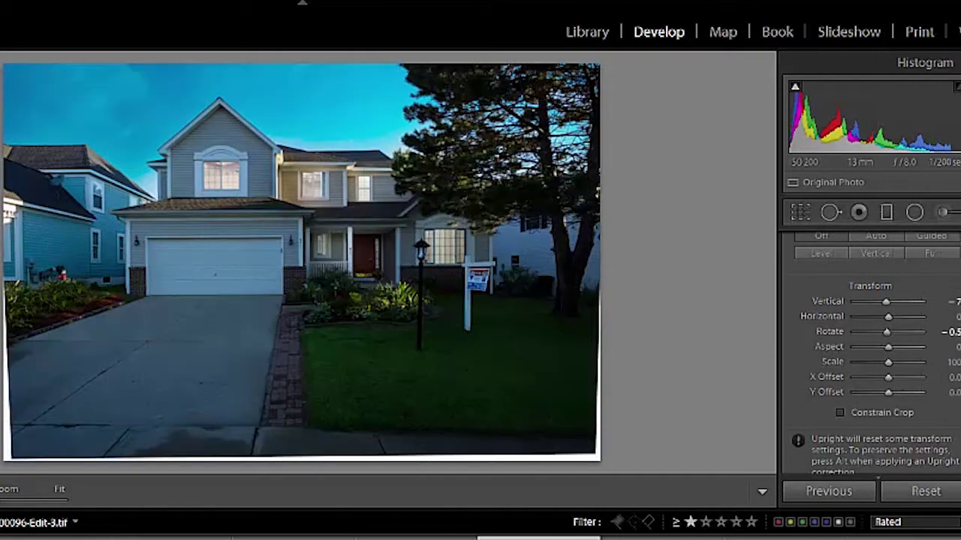
Crop the photo tighter around the main house, cutting off the white borders, the sidewalk and parts of the teal house and pine tree
click(800, 212)
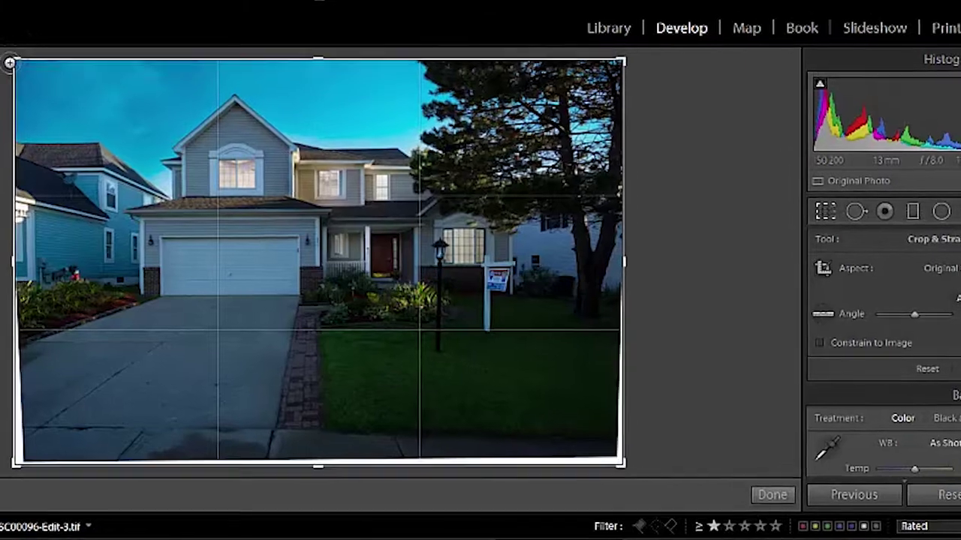
drag(9, 63, 85, 79)
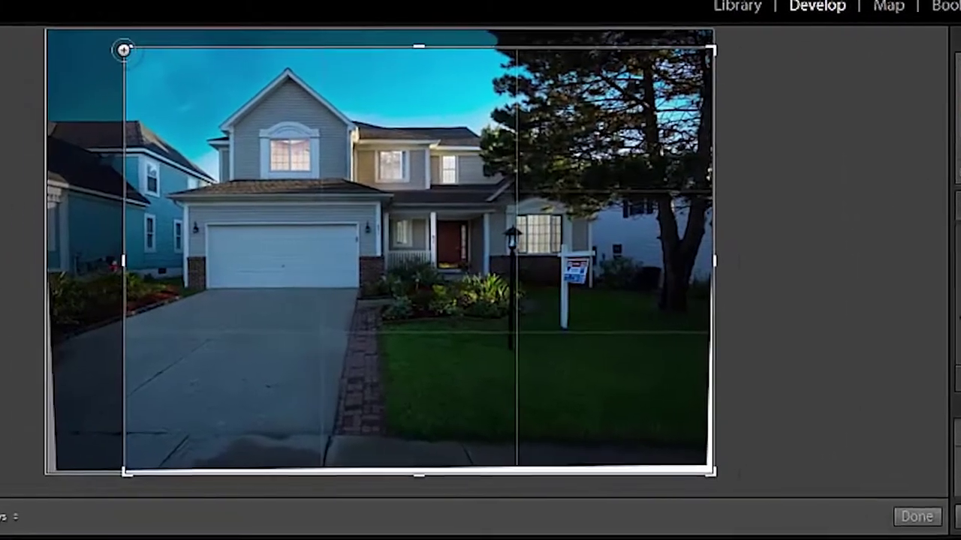
drag(124, 50, 123, 41)
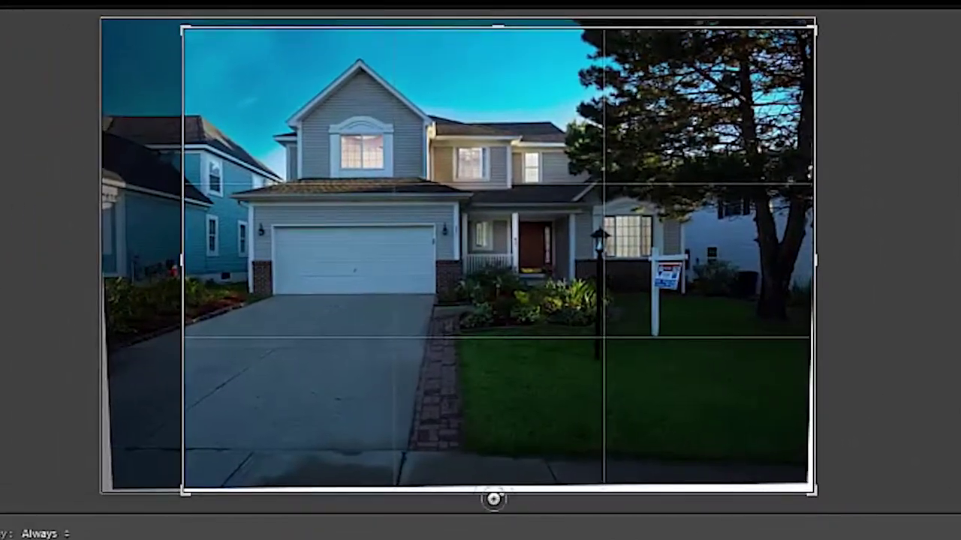
drag(494, 498, 518, 461)
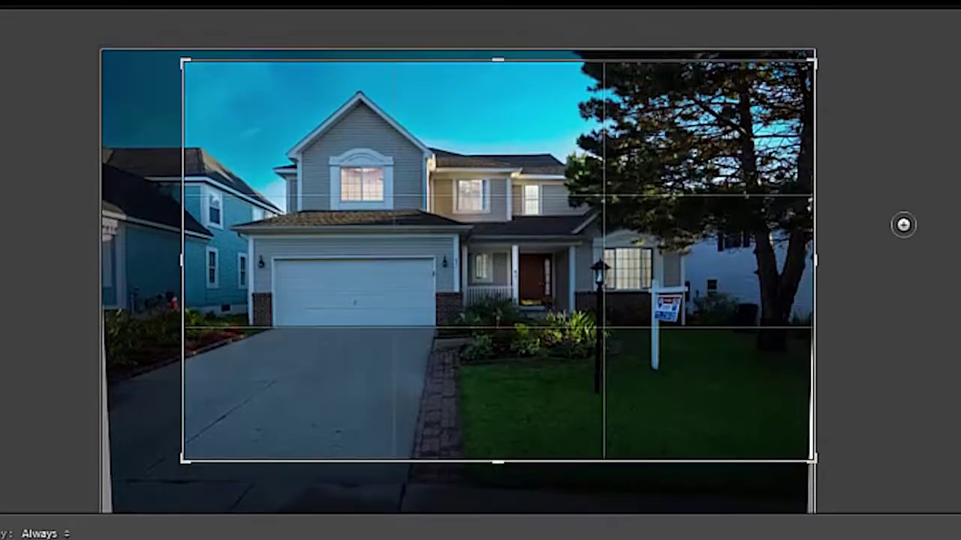
drag(813, 257, 781, 255)
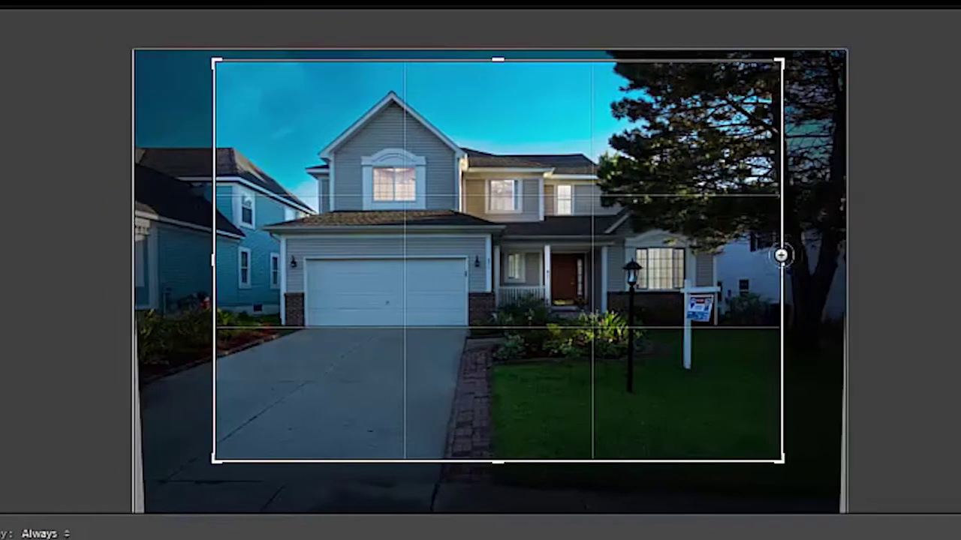
drag(214, 258, 208, 257)
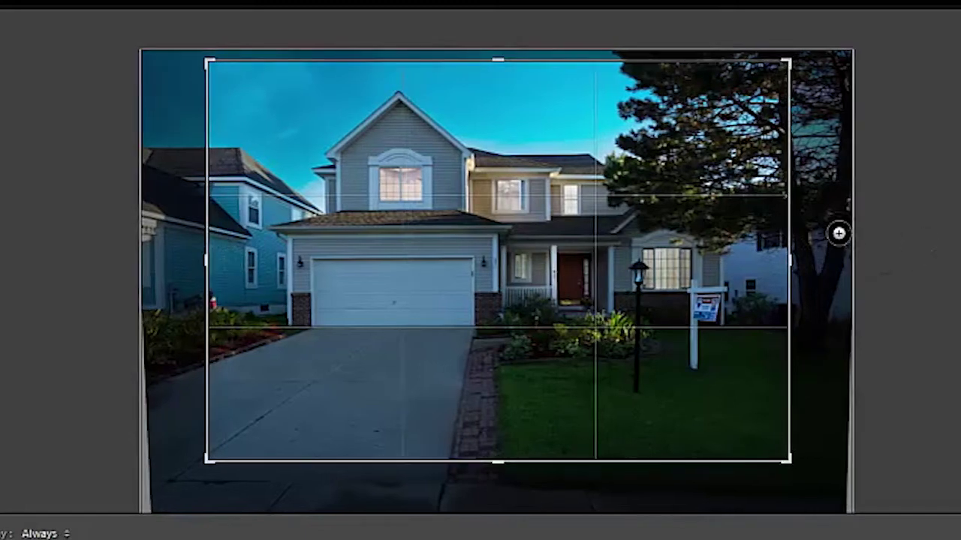
drag(793, 253, 787, 253)
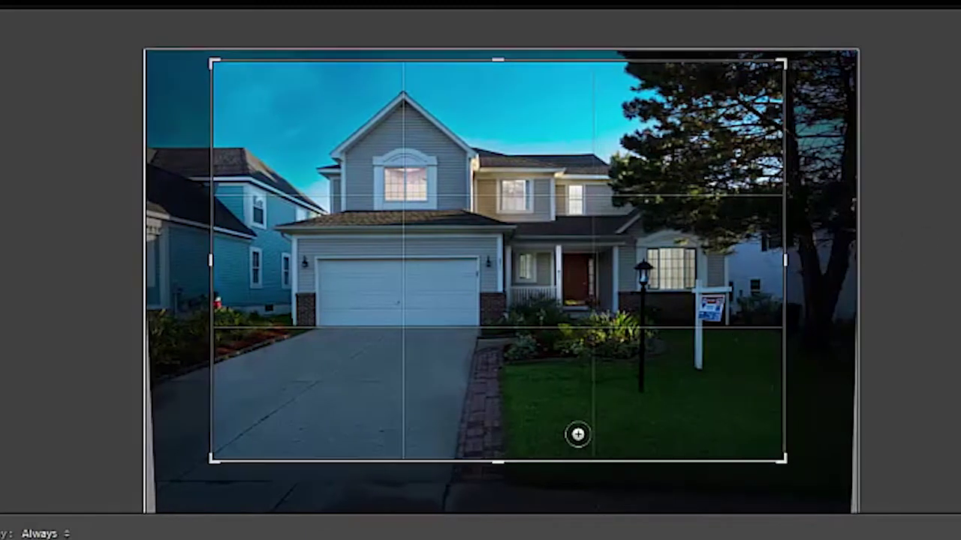
key(Return)
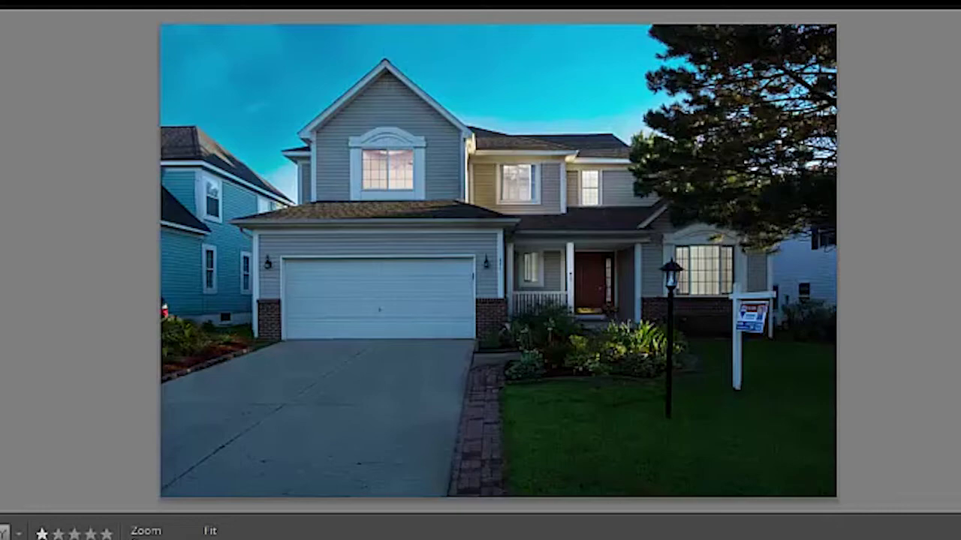